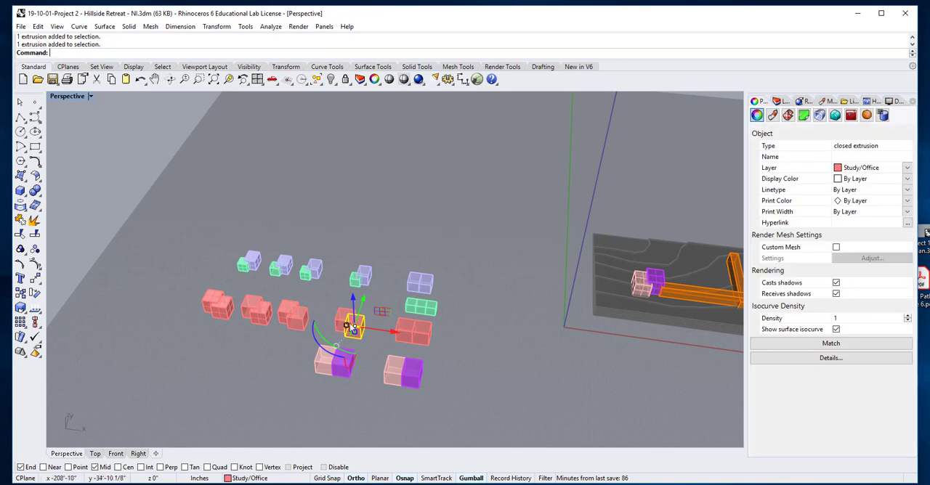
Move the offset pair of red Study/Office boxes along the X axis from the options grid to beside the site model.
{"action": "key", "text": "Escape"}
{"action": "left_click", "coordinate": [338, 316]}
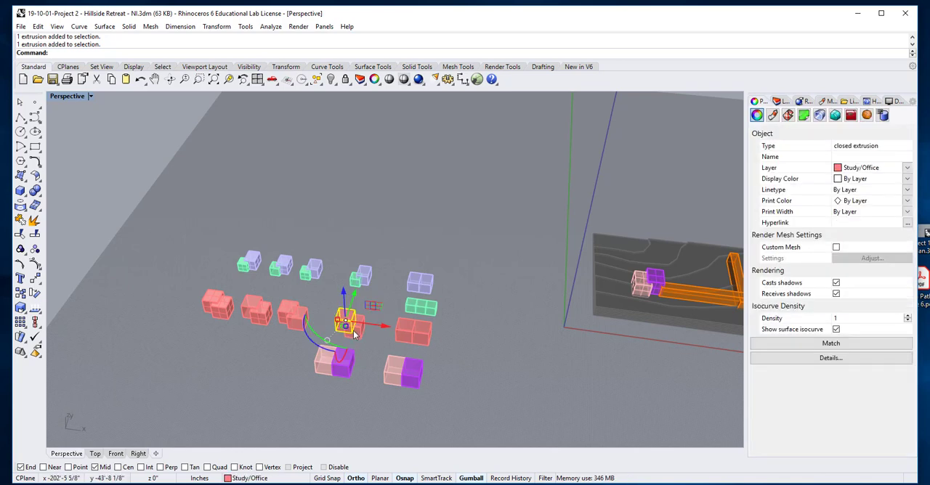
{"action": "left_click", "coordinate": [358, 336], "text": "shift"}
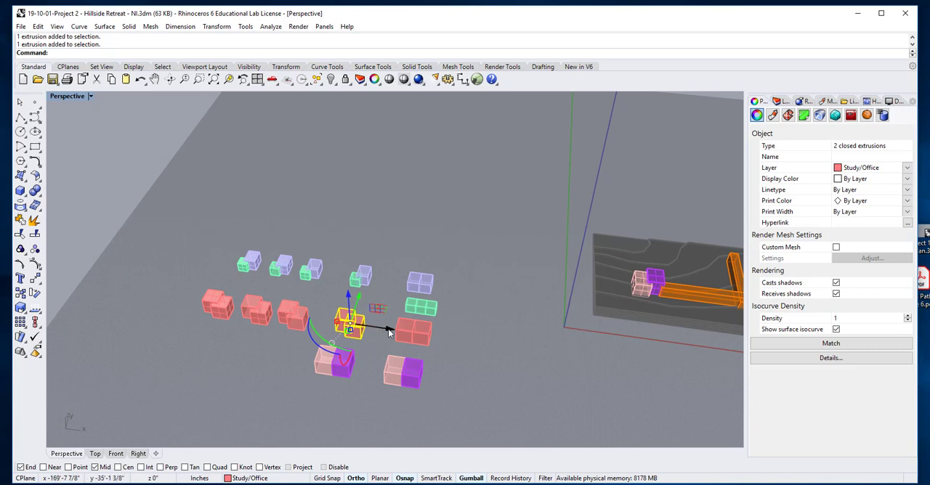
{"action": "left_click_drag", "start_coordinate": [388, 329], "coordinate": [696, 377]}
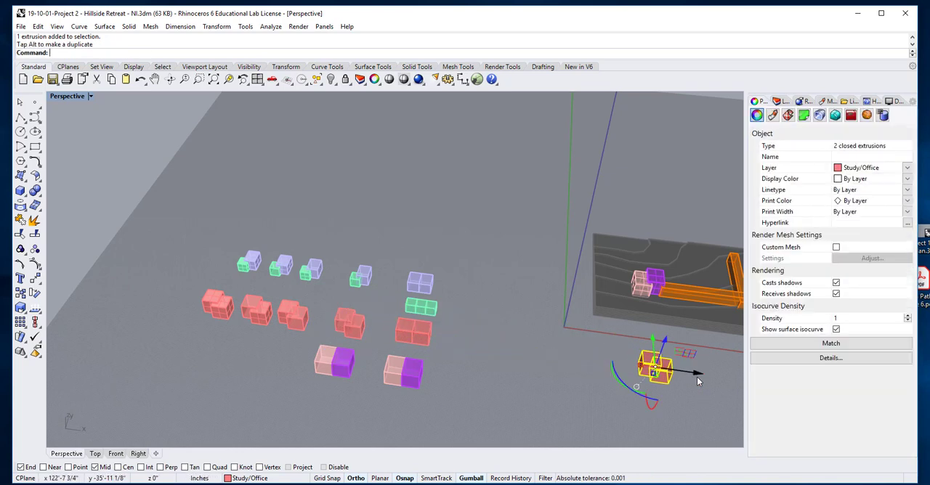
{"action": "left_click", "coordinate": [682, 407]}
Hide all the layered terrain pieces of the site model, leaving the building volumes shown.
{"action": "scroll", "coordinate": [676, 388], "scroll_direction": "up", "scroll_amount": 3}
{"action": "right_click_drag", "start_coordinate": [676, 387], "coordinate": [502, 268], "text": "shift"}
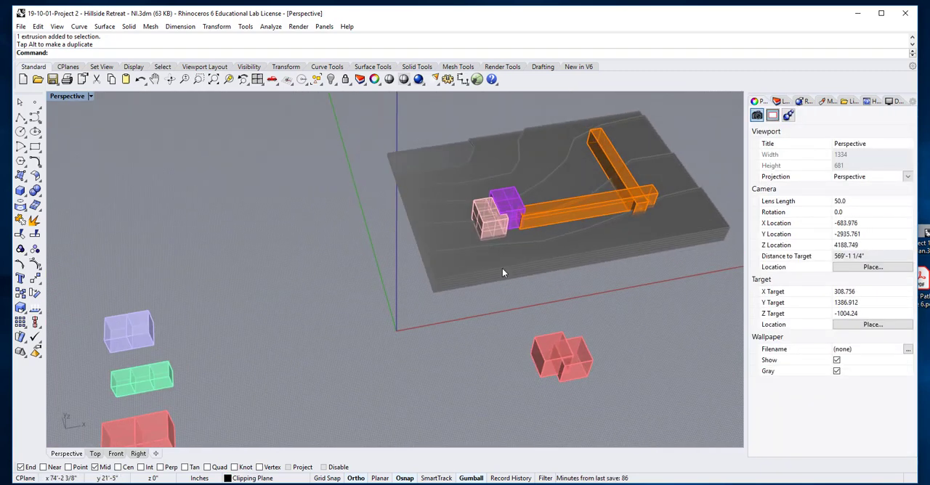
{"action": "scroll", "coordinate": [498, 255], "scroll_direction": "up", "scroll_amount": 4}
{"action": "scroll", "coordinate": [526, 220], "scroll_direction": "down", "scroll_amount": 2}
{"action": "right_click_drag", "start_coordinate": [527, 221], "coordinate": [547, 228]}
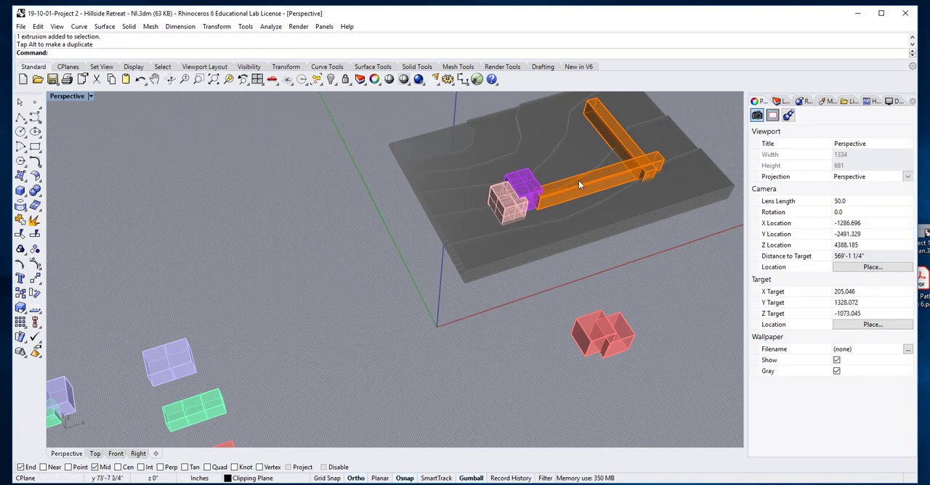
{"action": "scroll", "coordinate": [571, 224], "scroll_direction": "up", "scroll_amount": 2}
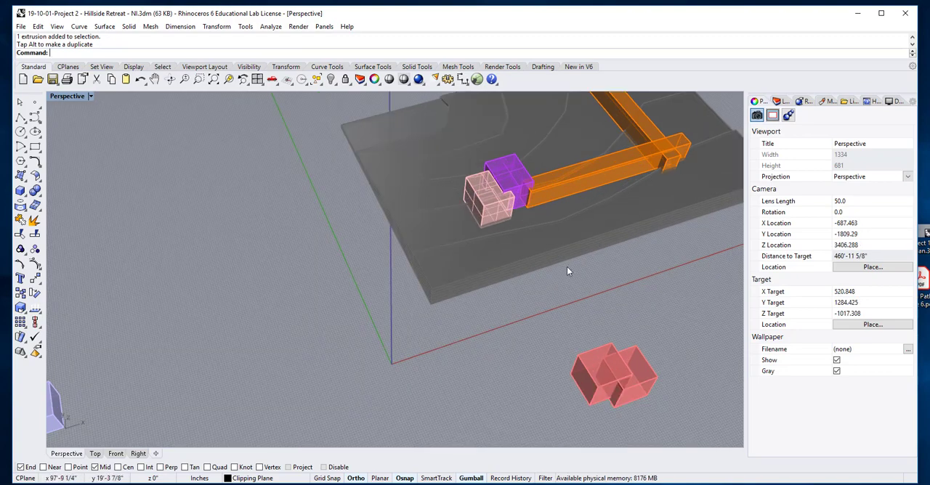
{"action": "scroll", "coordinate": [568, 273], "scroll_direction": "up", "scroll_amount": 2}
{"action": "right_click_drag", "start_coordinate": [476, 306], "coordinate": [495, 287]}
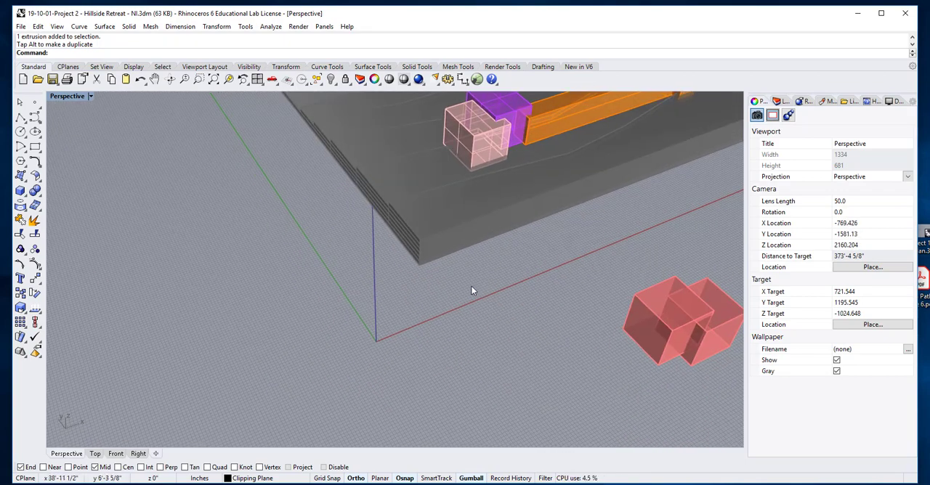
{"action": "left_click_drag", "start_coordinate": [407, 234], "coordinate": [366, 206]}
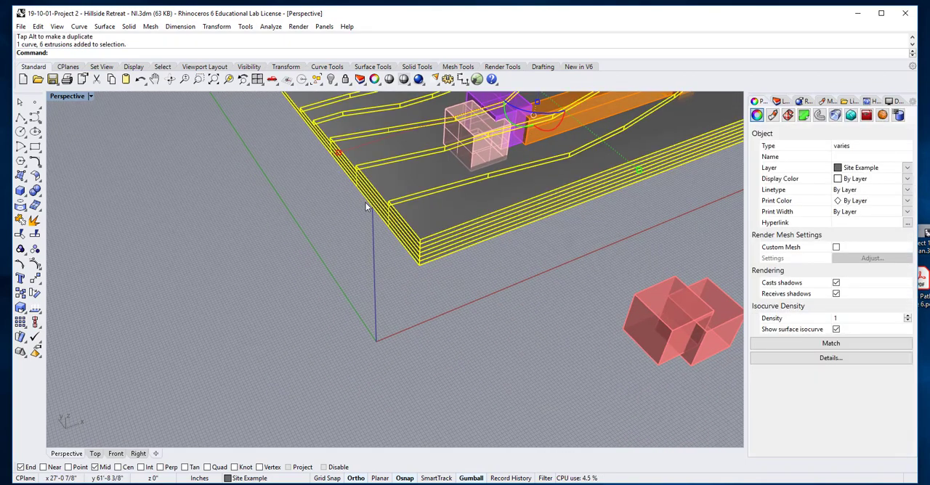
{"action": "scroll", "coordinate": [436, 236], "scroll_direction": "down", "scroll_amount": 4}
{"action": "left_click", "coordinate": [330, 81]}
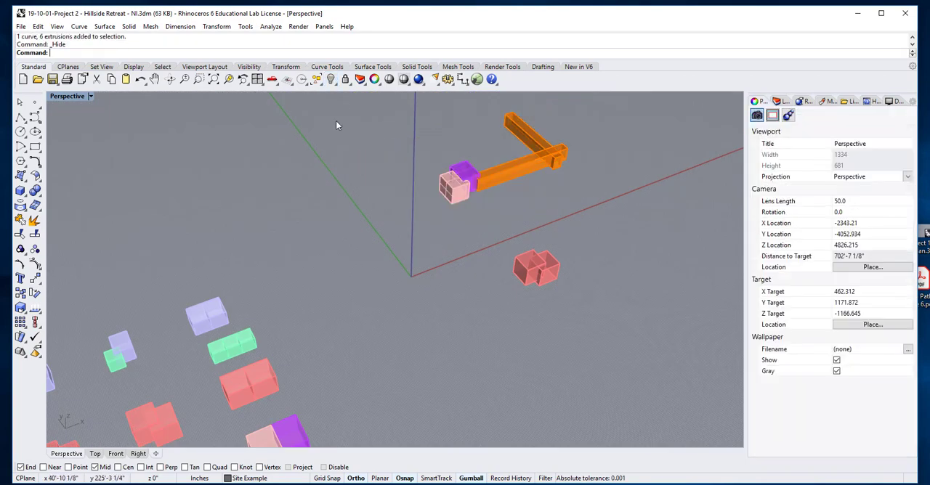
Move the two red Study/Office boxes from their lower corner endpoint to the lower corner of the orange corridor beside the purple box.
{"action": "scroll", "coordinate": [498, 222], "scroll_direction": "up", "scroll_amount": 3}
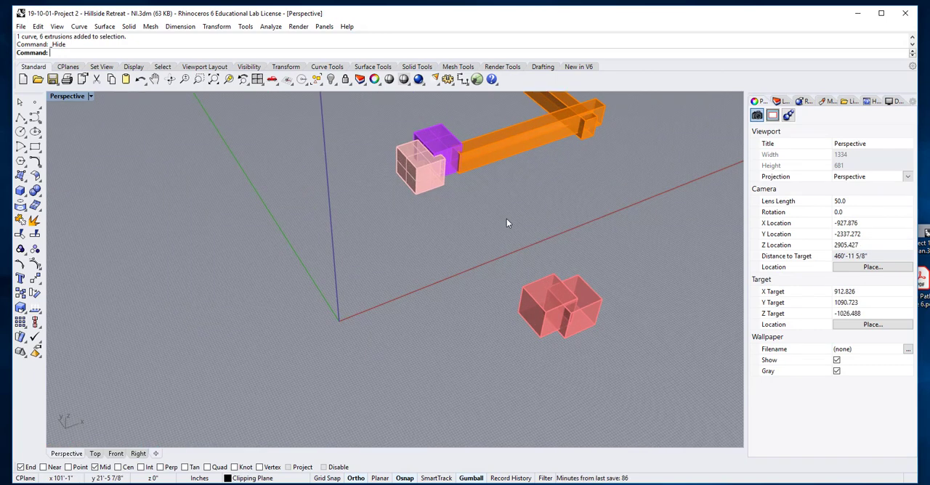
{"action": "key", "text": "Return"}
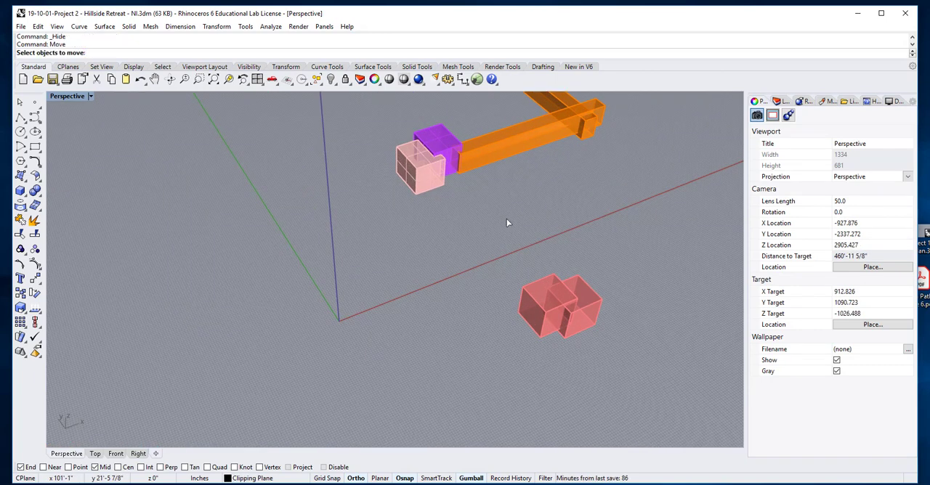
{"action": "left_click", "coordinate": [519, 303]}
{"action": "key", "text": "Return"}
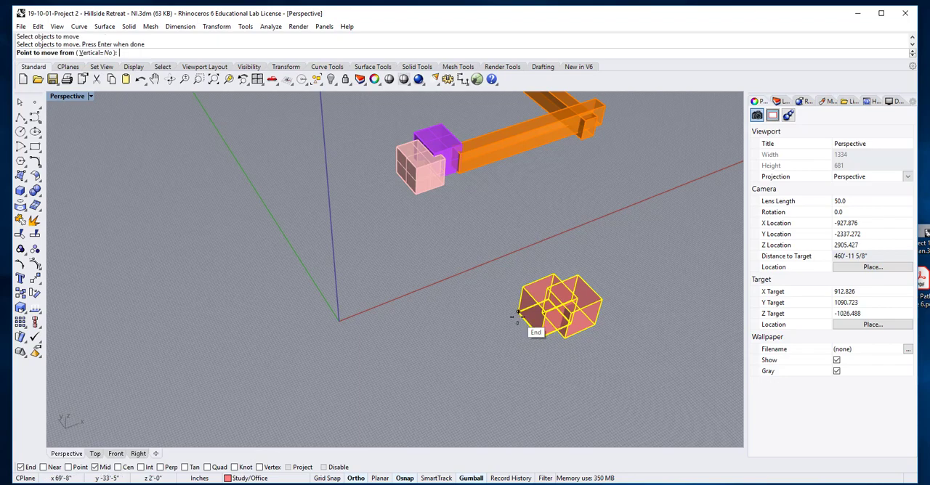
{"action": "left_click", "coordinate": [518, 311]}
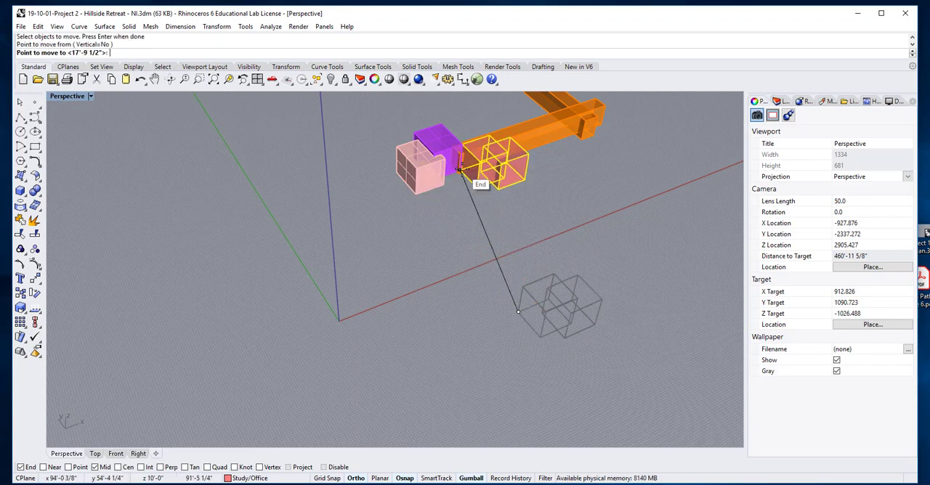
{"action": "scroll", "coordinate": [465, 173], "scroll_direction": "up", "scroll_amount": 5}
{"action": "scroll", "coordinate": [465, 173], "scroll_direction": "up", "scroll_amount": 5}
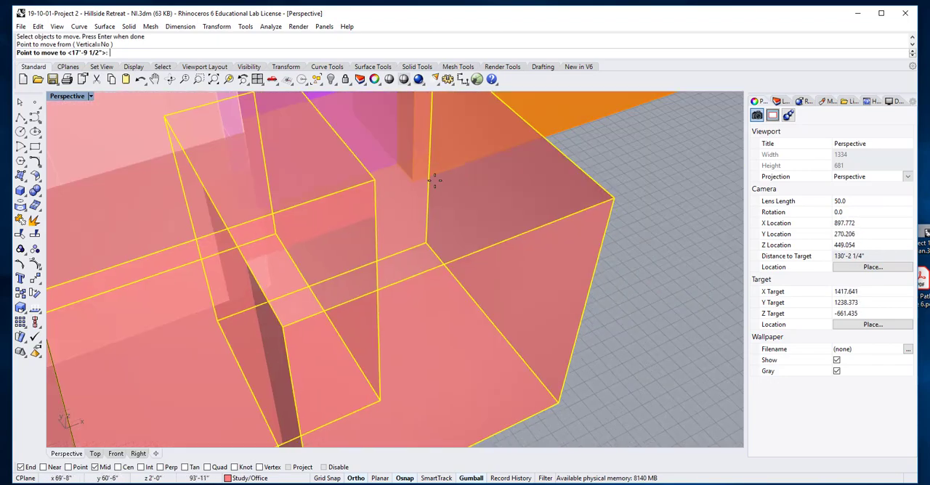
{"action": "scroll", "coordinate": [434, 193], "scroll_direction": "down", "scroll_amount": 3}
{"action": "left_click", "coordinate": [418, 182]}
{"action": "scroll", "coordinate": [418, 181], "scroll_direction": "down", "scroll_amount": 10}
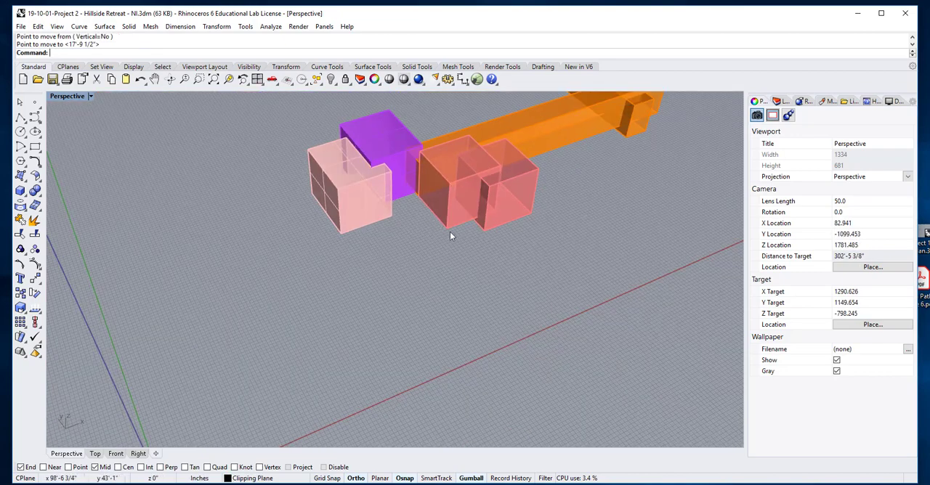
Group the two red Study/Office boxes and slide the group about 20 feet along the X axis beside the orange corridor.
{"action": "right_click_drag", "start_coordinate": [450, 234], "coordinate": [484, 193]}
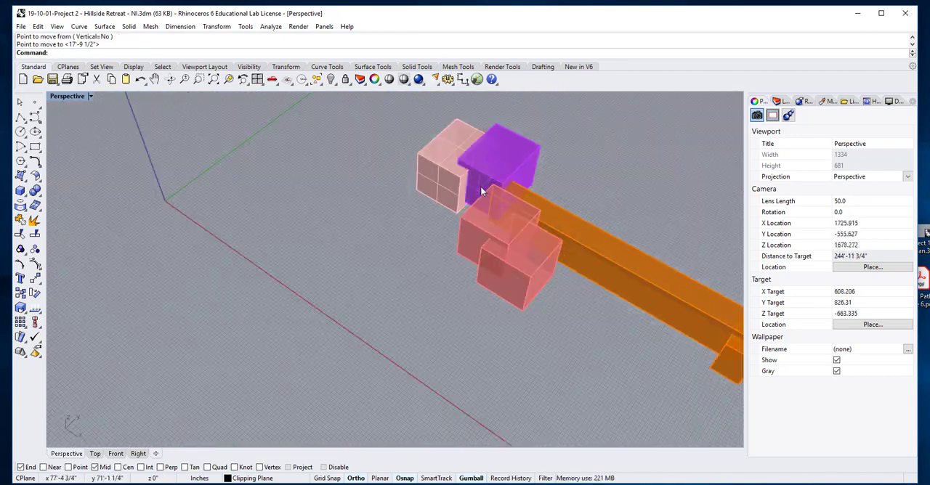
{"action": "scroll", "coordinate": [484, 192], "scroll_direction": "down", "scroll_amount": 3}
{"action": "left_click", "coordinate": [513, 269]}
{"action": "left_click", "coordinate": [483, 218], "text": "shift"}
{"action": "left_click", "coordinate": [22, 249]}
{"action": "left_click", "coordinate": [518, 270]}
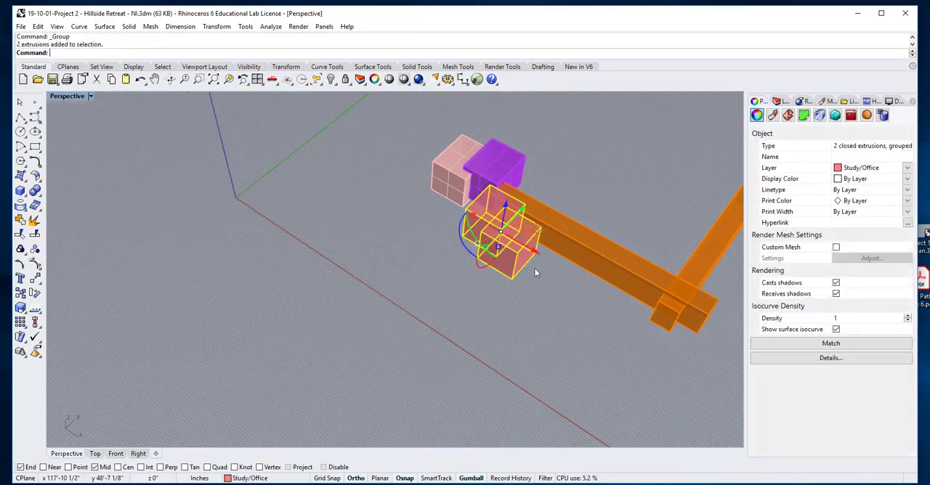
{"action": "left_click_drag", "start_coordinate": [537, 261], "coordinate": [584, 286]}
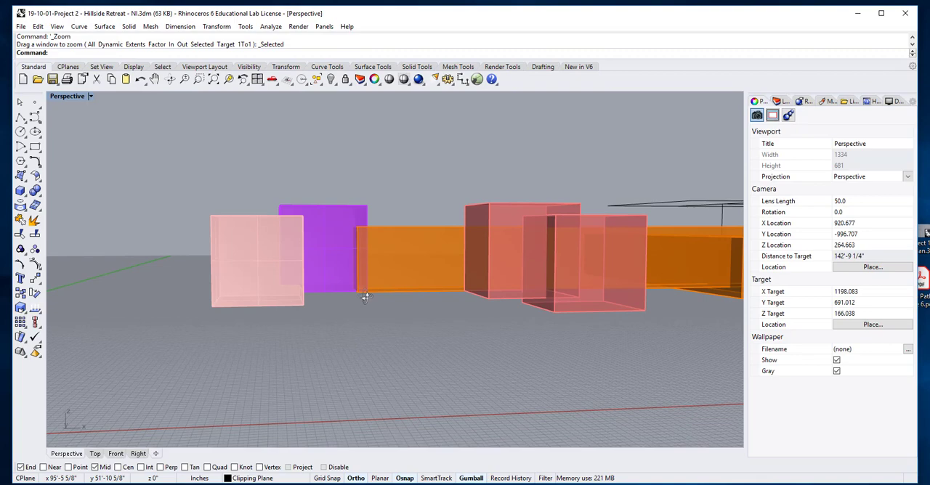
Show the hidden site terrain again beneath the building volumes.
{"action": "right_click_drag", "start_coordinate": [365, 295], "coordinate": [389, 345]}
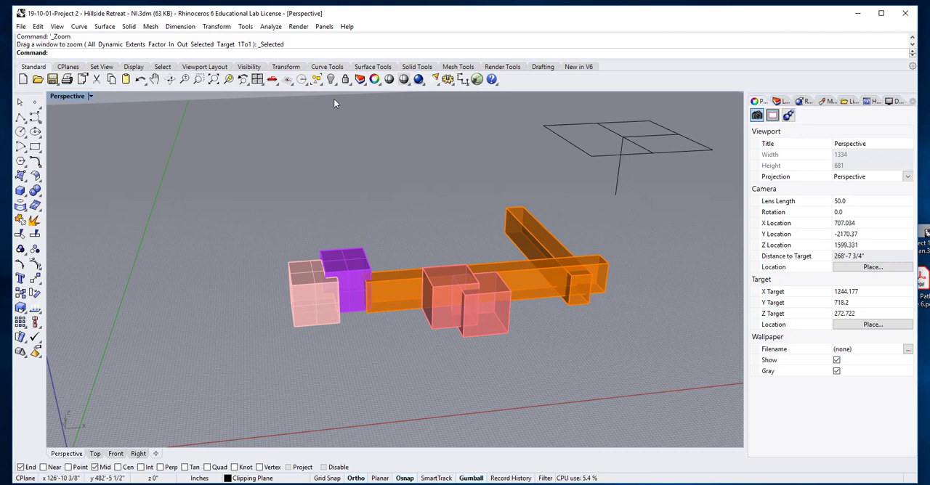
{"action": "right_click_drag", "start_coordinate": [334, 98], "coordinate": [317, 107]}
{"action": "right_click_drag", "start_coordinate": [330, 228], "coordinate": [336, 223]}
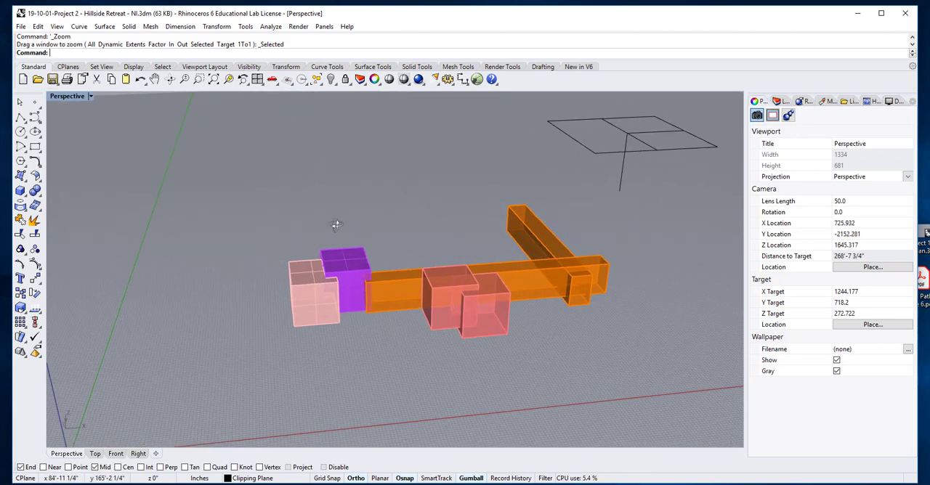
{"action": "right_click_drag", "start_coordinate": [488, 331], "coordinate": [474, 355]}
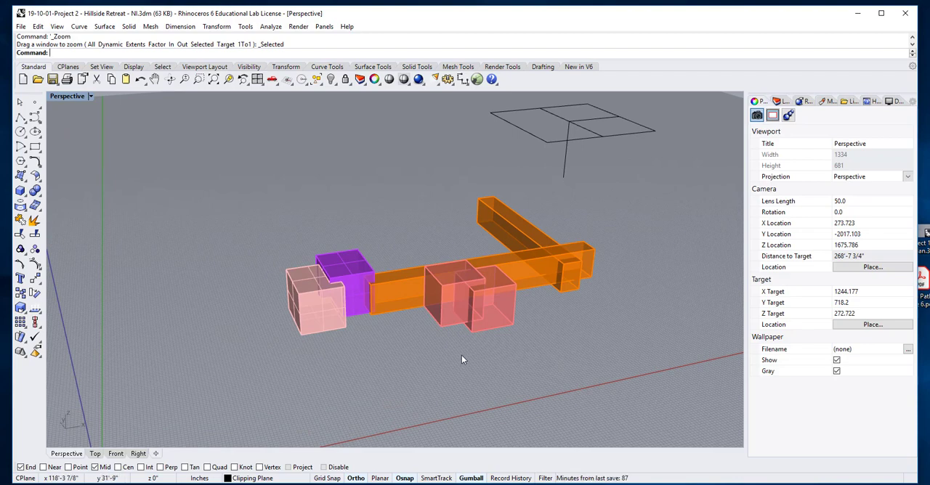
{"action": "right_click_drag", "start_coordinate": [469, 357], "coordinate": [500, 331]}
{"action": "scroll", "coordinate": [471, 345], "scroll_direction": "up", "scroll_amount": 3}
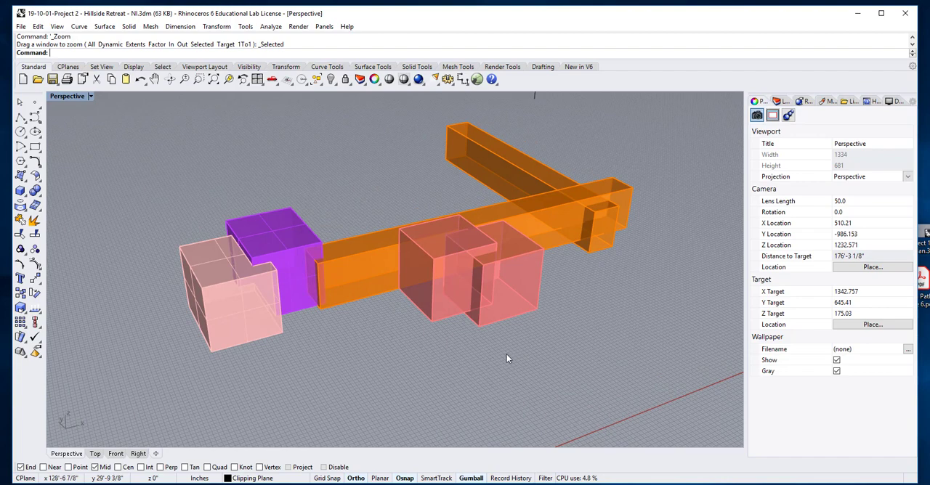
{"action": "right_click", "coordinate": [331, 79]}
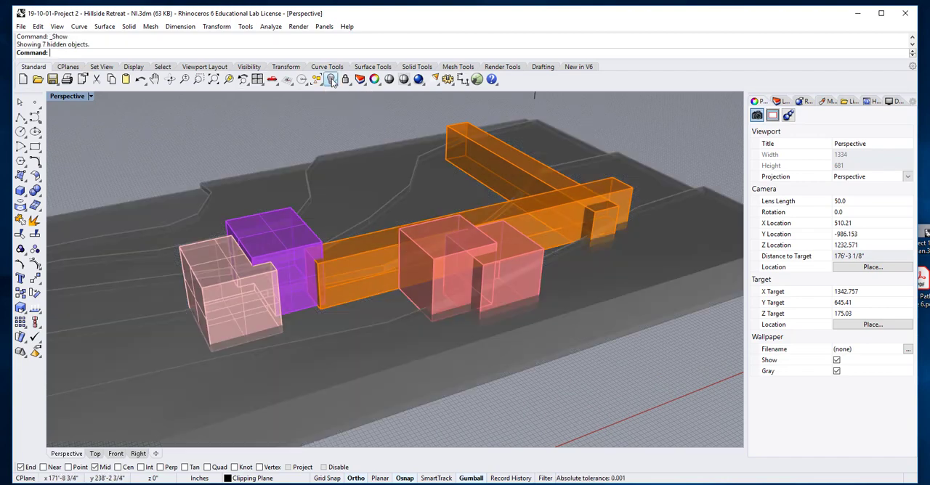
Examine from several angles how the red Study/Office boxes sit against the terrain and the orange corridor.
{"action": "scroll", "coordinate": [418, 294], "scroll_direction": "down", "scroll_amount": 2}
{"action": "right_click_drag", "start_coordinate": [412, 273], "coordinate": [514, 255]}
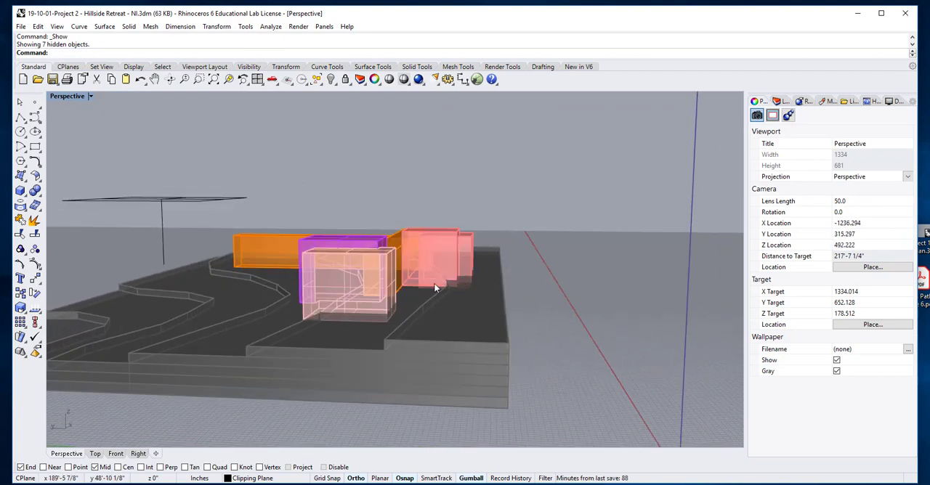
{"action": "scroll", "coordinate": [434, 283], "scroll_direction": "up", "scroll_amount": 8}
{"action": "right_click_drag", "start_coordinate": [433, 285], "coordinate": [390, 297]}
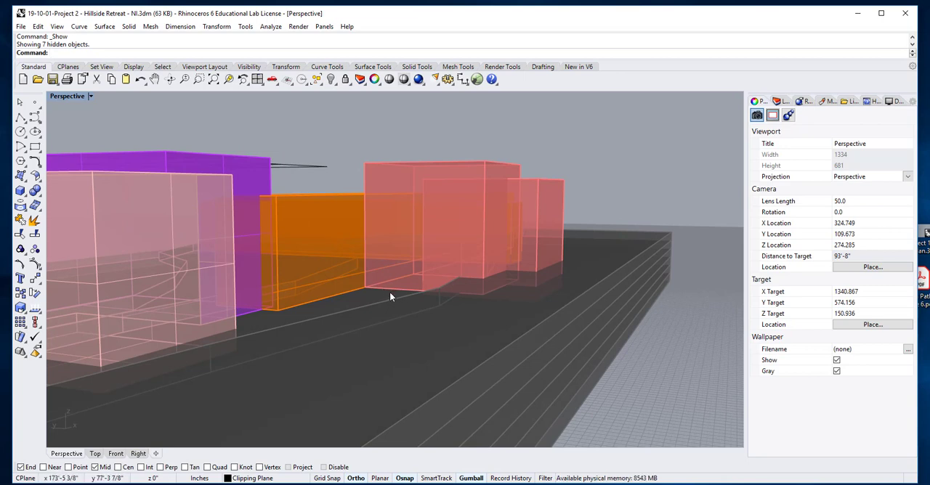
{"action": "right_click_drag", "start_coordinate": [386, 295], "coordinate": [150, 330]}
{"action": "scroll", "coordinate": [419, 292], "scroll_direction": "down", "scroll_amount": 4}
{"action": "scroll", "coordinate": [314, 335], "scroll_direction": "down", "scroll_amount": 8}
{"action": "right_click_drag", "start_coordinate": [348, 333], "coordinate": [340, 393]}
{"action": "scroll", "coordinate": [392, 248], "scroll_direction": "up", "scroll_amount": 2}
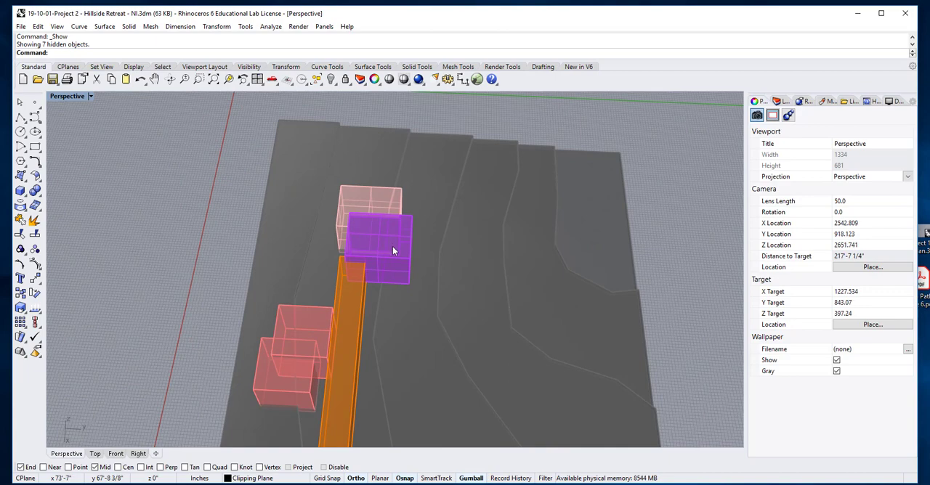
{"action": "scroll", "coordinate": [393, 250], "scroll_direction": "down", "scroll_amount": 6}
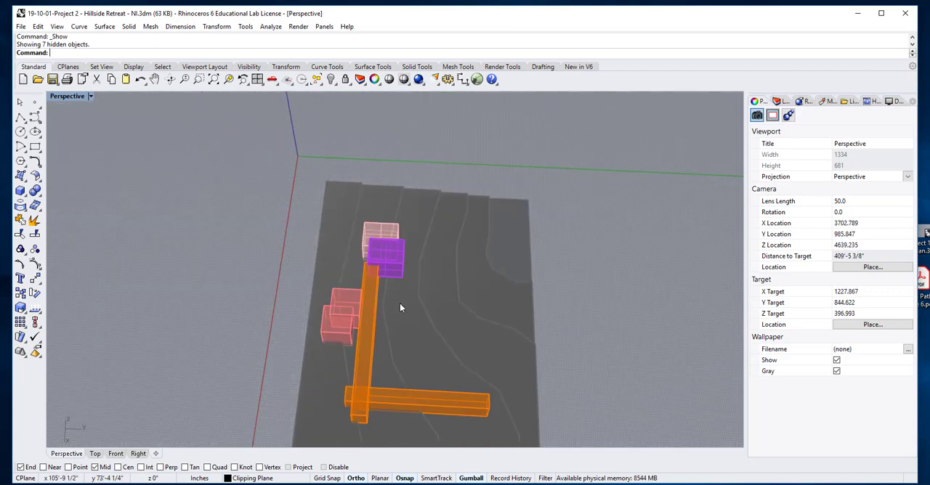
{"action": "scroll", "coordinate": [400, 304], "scroll_direction": "down", "scroll_amount": 2}
{"action": "scroll", "coordinate": [386, 397], "scroll_direction": "up", "scroll_amount": 2}
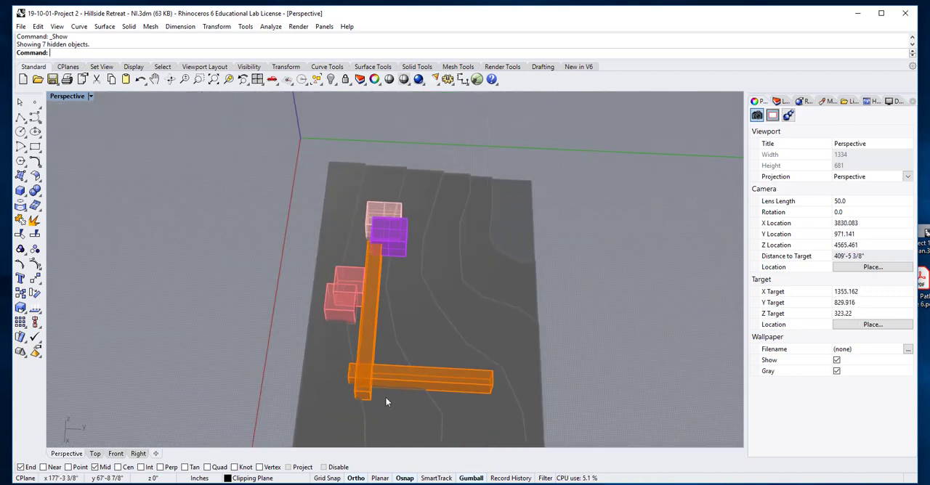
{"action": "right_click_drag", "start_coordinate": [385, 396], "coordinate": [455, 305]}
{"action": "scroll", "coordinate": [381, 331], "scroll_direction": "up", "scroll_amount": 4}
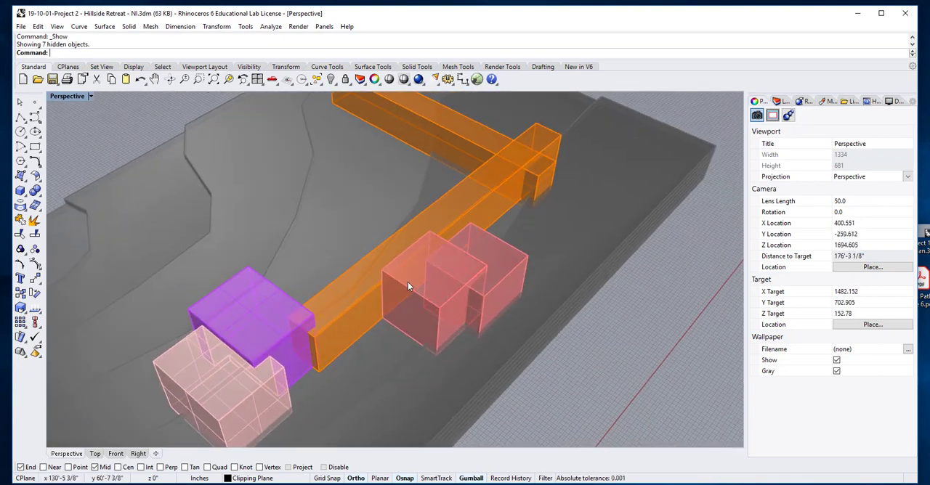
{"action": "scroll", "coordinate": [399, 292], "scroll_direction": "up", "scroll_amount": 6}
{"action": "scroll", "coordinate": [397, 292], "scroll_direction": "down", "scroll_amount": 2}
{"action": "right_click_drag", "start_coordinate": [398, 292], "coordinate": [423, 282]}
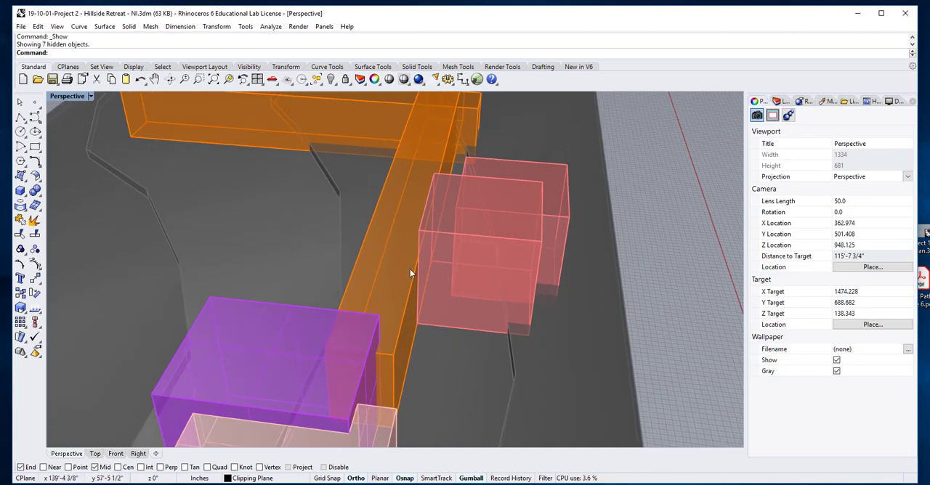
Move the grouped Study/Office boxes 2' along the Y axis into the orange corridor, then deselect them.
{"action": "right_click_drag", "start_coordinate": [412, 270], "coordinate": [450, 286]}
{"action": "left_click", "coordinate": [451, 291]}
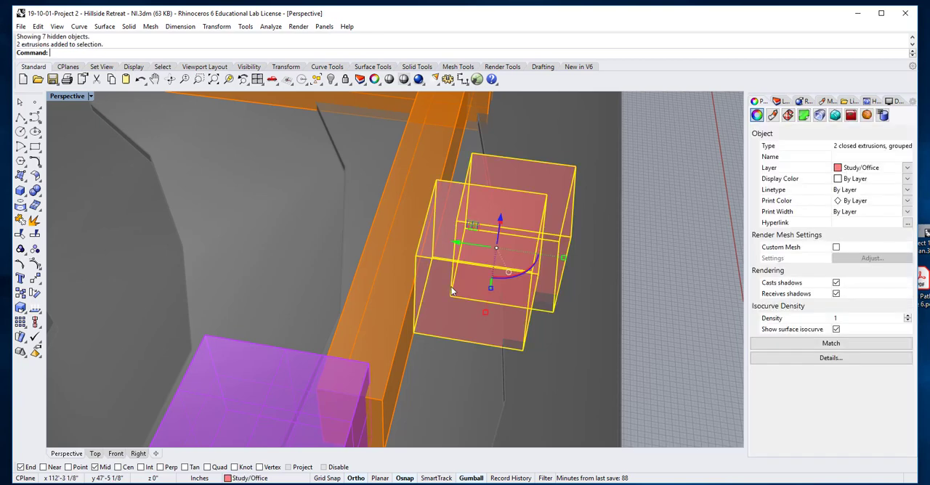
{"action": "left_click", "coordinate": [456, 243]}
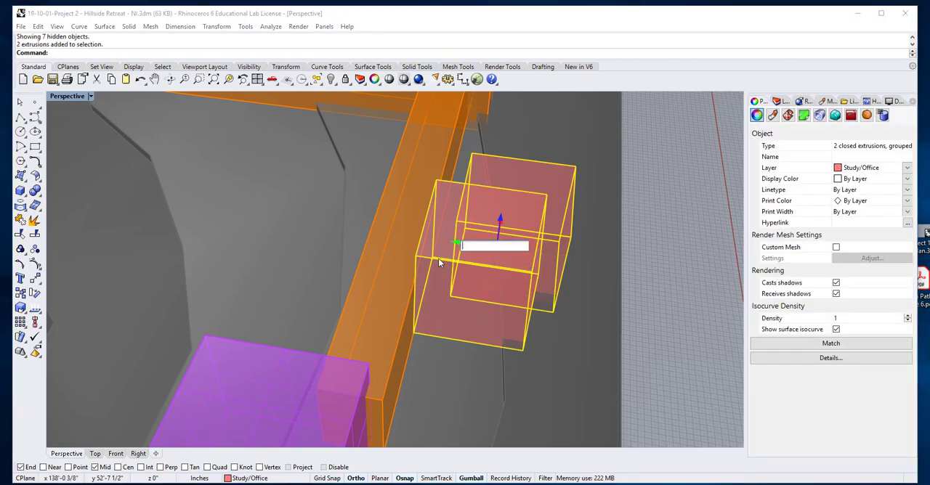
{"action": "type", "text": "2"}
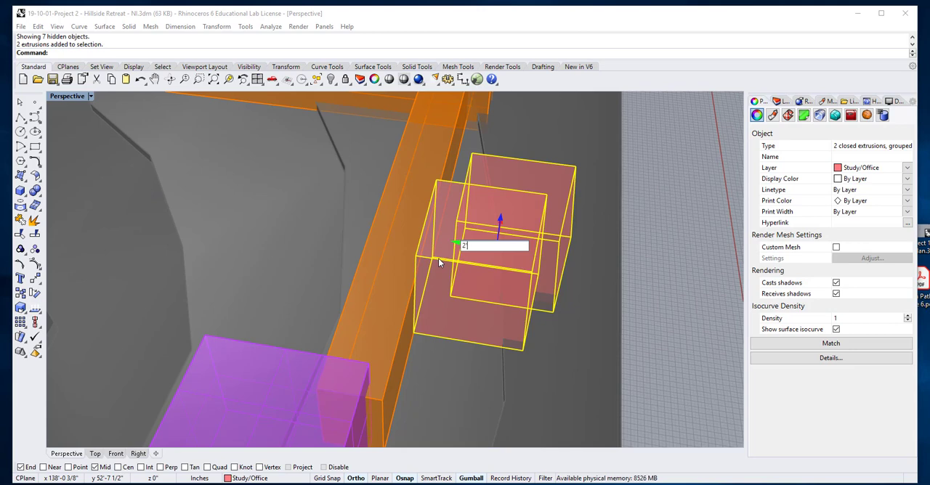
{"action": "key", "text": "Return"}
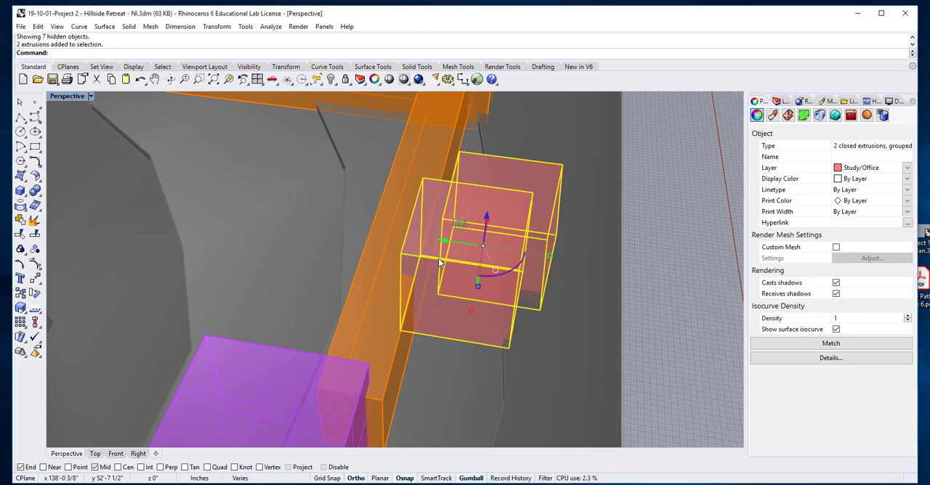
{"action": "left_click", "coordinate": [675, 266]}
{"action": "right_click_drag", "start_coordinate": [675, 266], "coordinate": [539, 340]}
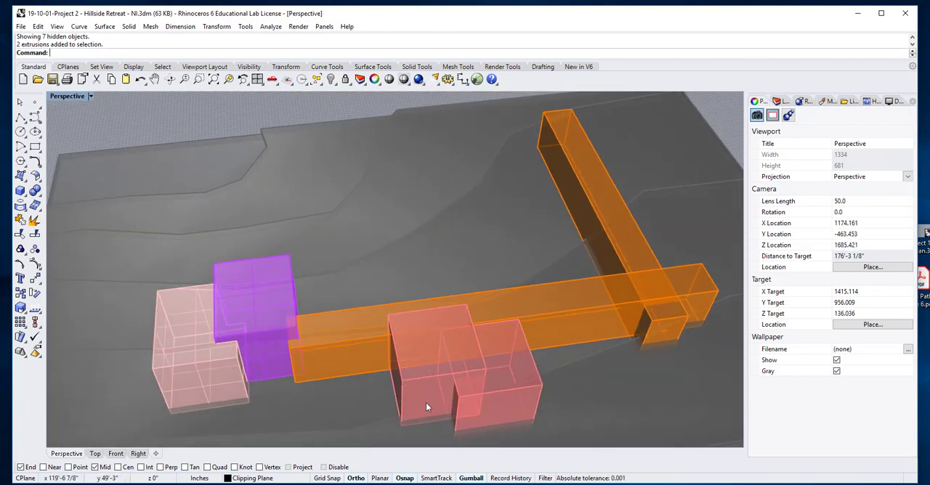
Lower the clipping plane to cut a horizontal section through the building volumes and inspect the cut.
{"action": "scroll", "coordinate": [426, 407], "scroll_direction": "down", "scroll_amount": 4}
{"action": "right_click_drag", "start_coordinate": [427, 406], "coordinate": [442, 374]}
{"action": "scroll", "coordinate": [426, 362], "scroll_direction": "down", "scroll_amount": 3}
{"action": "left_click", "coordinate": [585, 265]}
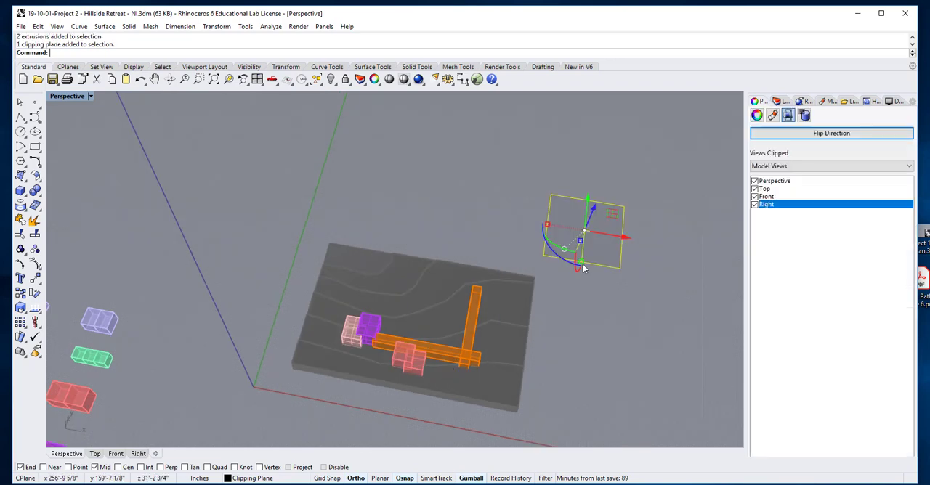
{"action": "left_click_drag", "start_coordinate": [594, 208], "coordinate": [592, 217]}
{"action": "scroll", "coordinate": [415, 359], "scroll_direction": "up", "scroll_amount": 8}
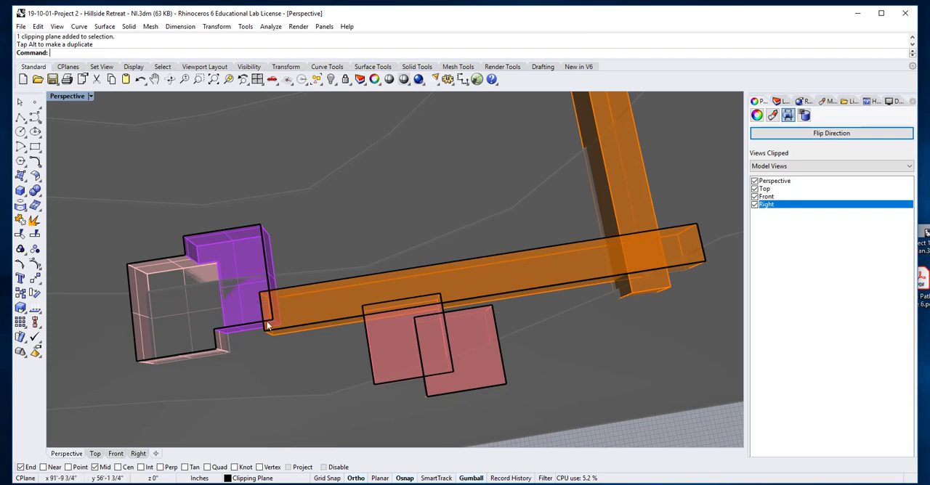
{"action": "scroll", "coordinate": [443, 333], "scroll_direction": "down", "scroll_amount": 6}
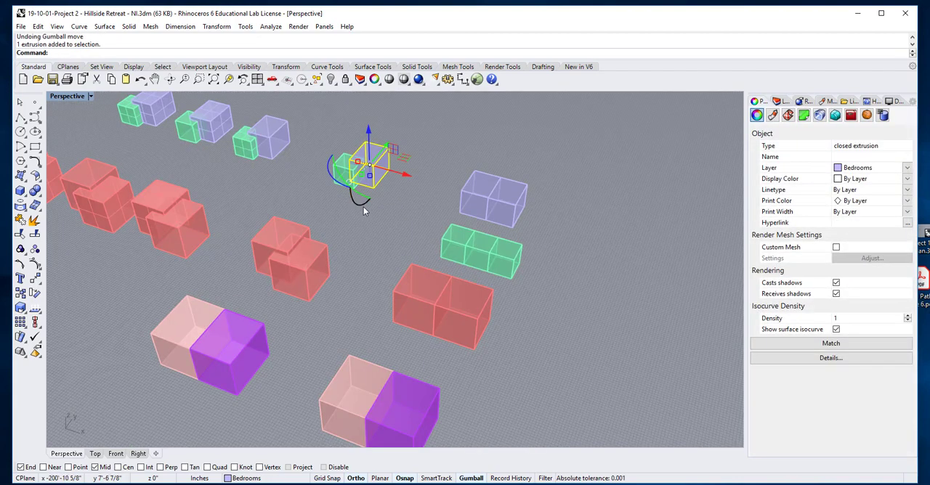
{"action": "left_click", "coordinate": [326, 180]}
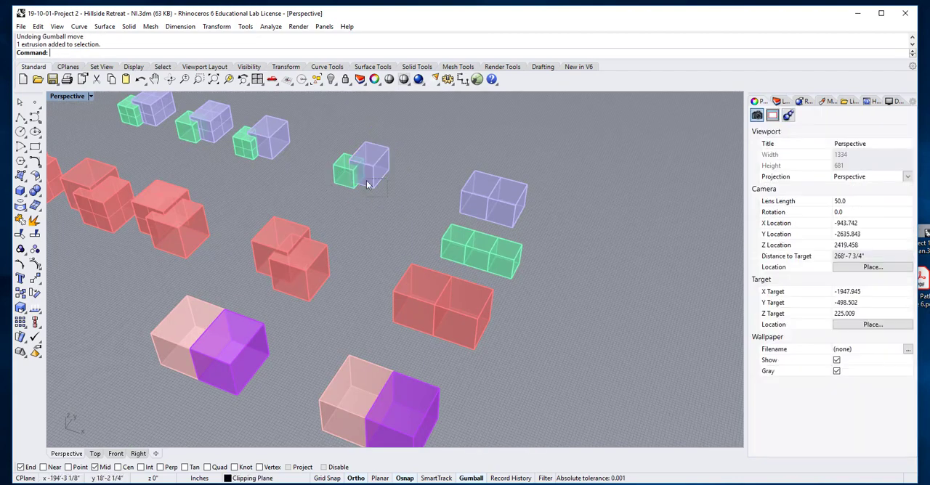
Duplicate the nearest overlapping bedroom and bathroom box pair along the Y axis, away from the study of volume options.
{"action": "left_click_drag", "start_coordinate": [367, 180], "coordinate": [341, 157]}
{"action": "left_click", "coordinate": [386, 201]}
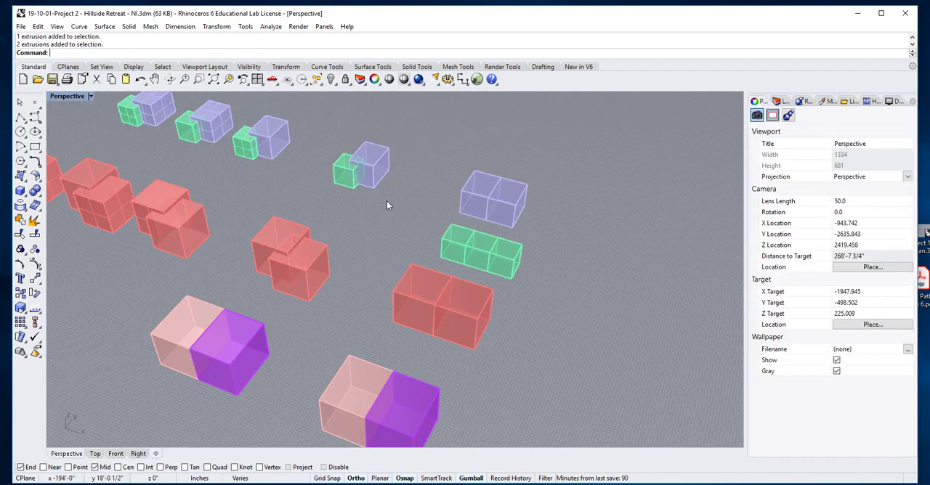
{"action": "scroll", "coordinate": [386, 200], "scroll_direction": "down", "scroll_amount": 6}
{"action": "right_click_drag", "start_coordinate": [391, 191], "coordinate": [379, 203]}
{"action": "left_click", "coordinate": [397, 173]}
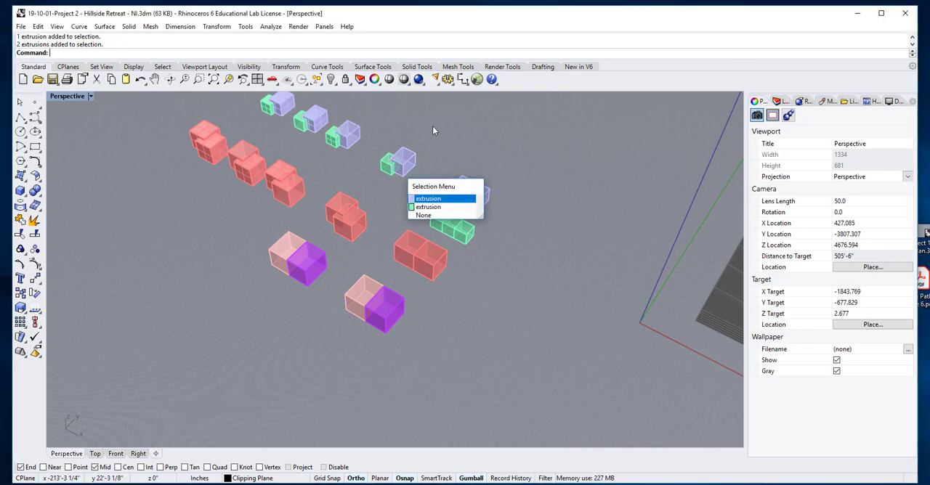
{"action": "left_click_drag", "start_coordinate": [433, 127], "coordinate": [377, 179]}
{"action": "left_click_drag", "start_coordinate": [422, 141], "coordinate": [425, 115], "text": "alt"}
Group the copied bedroom and bathroom boxes, then deselect them.
{"action": "left_click", "coordinate": [473, 138]}
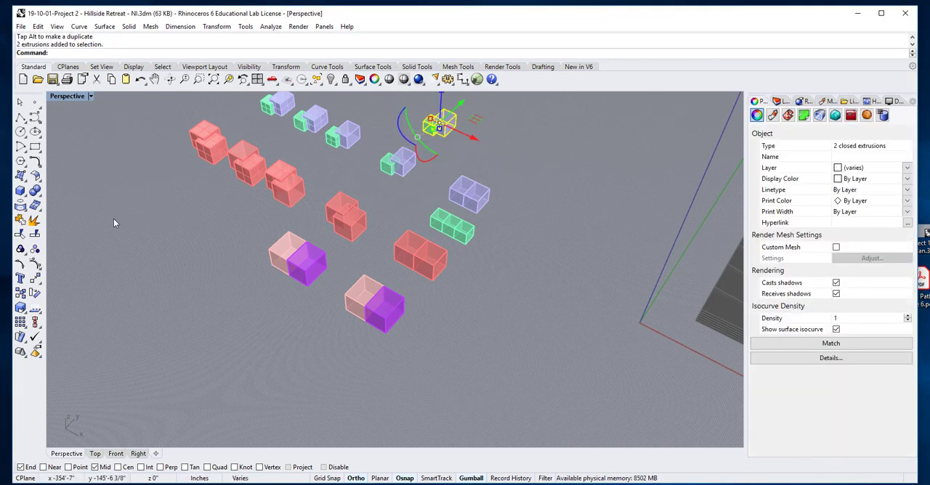
{"action": "left_click", "coordinate": [20, 250]}
{"action": "left_click", "coordinate": [479, 141]}
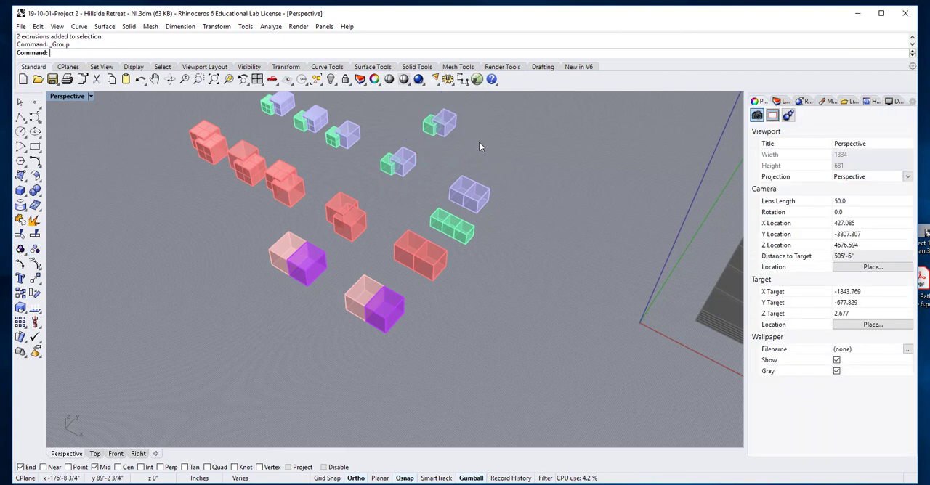
Slide the grouped bedroom and bathroom boxes along the X axis to the far side of the site model.
{"action": "scroll", "coordinate": [478, 142], "scroll_direction": "down", "scroll_amount": 6}
{"action": "left_click", "coordinate": [471, 139]}
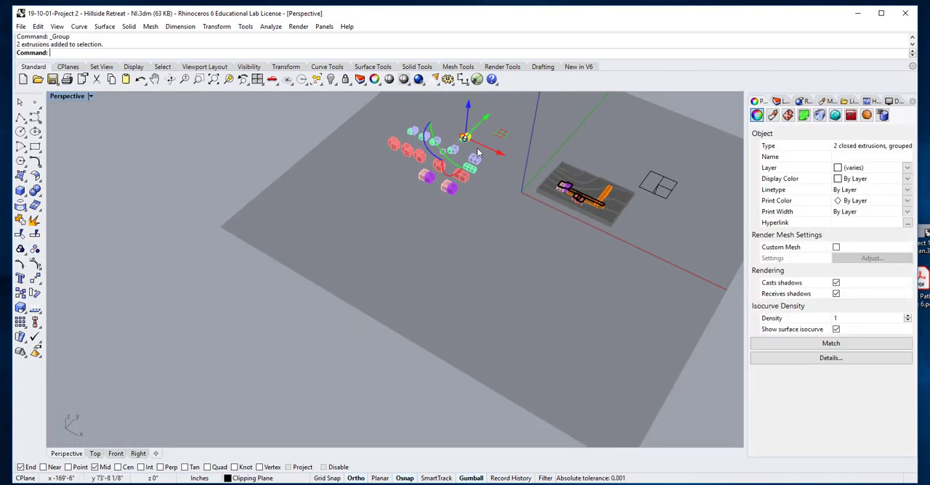
{"action": "left_click_drag", "start_coordinate": [498, 152], "coordinate": [651, 266]}
{"action": "scroll", "coordinate": [624, 225], "scroll_direction": "up", "scroll_amount": 3}
{"action": "right_click_drag", "start_coordinate": [624, 245], "coordinate": [563, 308]}
Raise the clipping plane back above the building volumes and deselect it.
{"action": "left_click", "coordinate": [568, 318]}
{"action": "left_click_drag", "start_coordinate": [553, 291], "coordinate": [553, 273]}
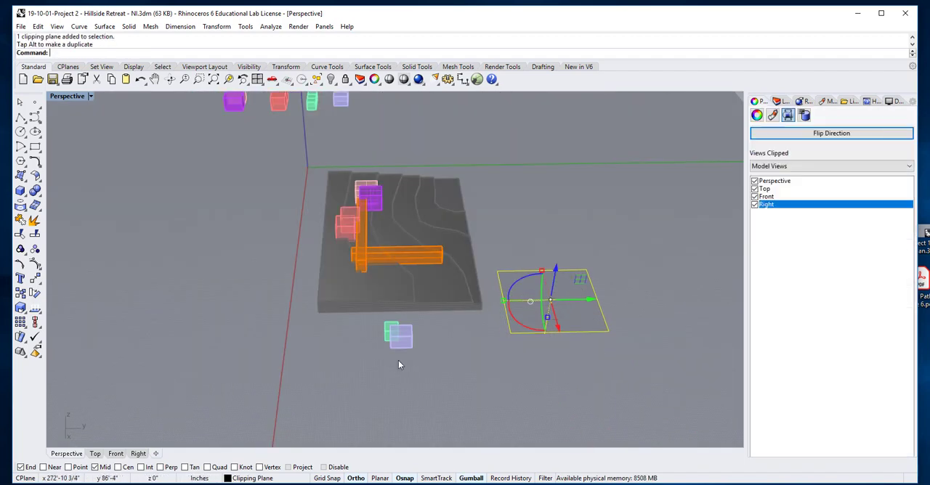
{"action": "left_click", "coordinate": [380, 365]}
{"action": "scroll", "coordinate": [356, 347], "scroll_direction": "down", "scroll_amount": 3}
{"action": "scroll", "coordinate": [364, 342], "scroll_direction": "up", "scroll_amount": 5}
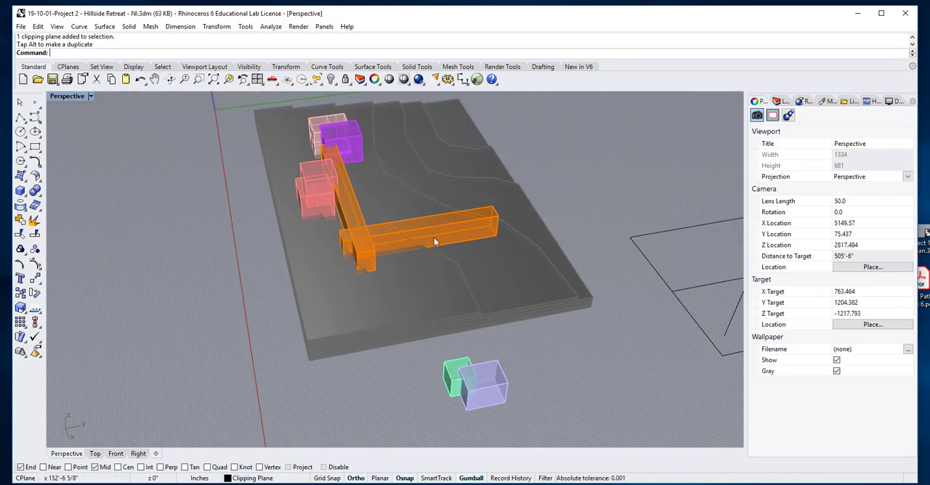
Try sliding the bedroom and bathroom group along the X axis onto the terrain beside the short orange corridor.
{"action": "left_click", "coordinate": [474, 384]}
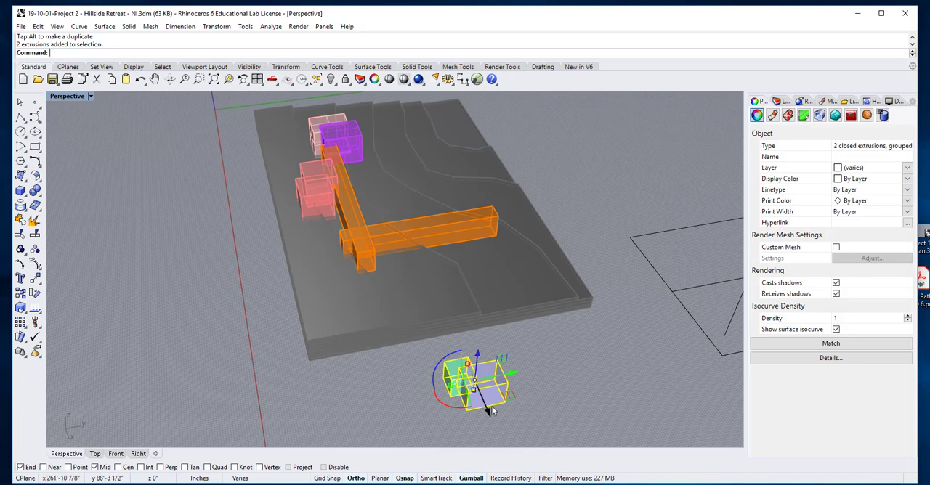
{"action": "left_click_drag", "start_coordinate": [489, 412], "coordinate": [436, 287]}
{"action": "left_click", "coordinate": [522, 371]}
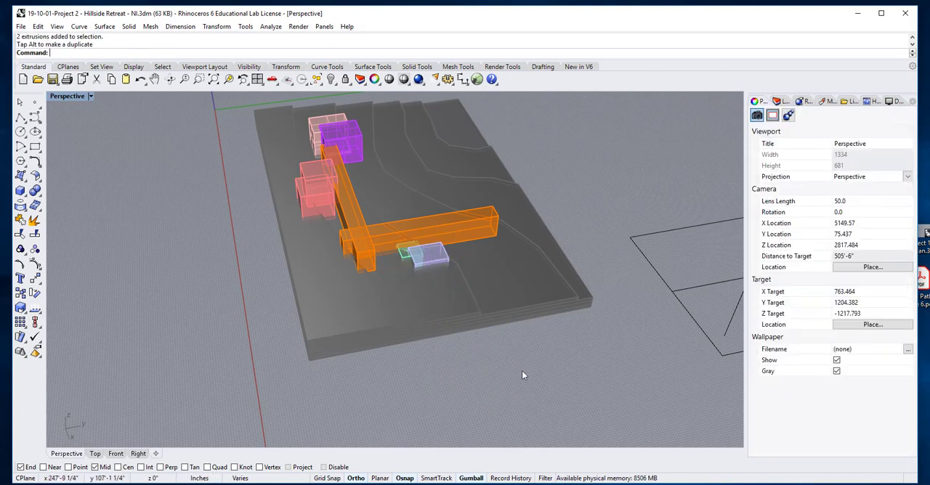
{"action": "scroll", "coordinate": [407, 244], "scroll_direction": "up", "scroll_amount": 3}
{"action": "scroll", "coordinate": [407, 247], "scroll_direction": "up", "scroll_amount": 4}
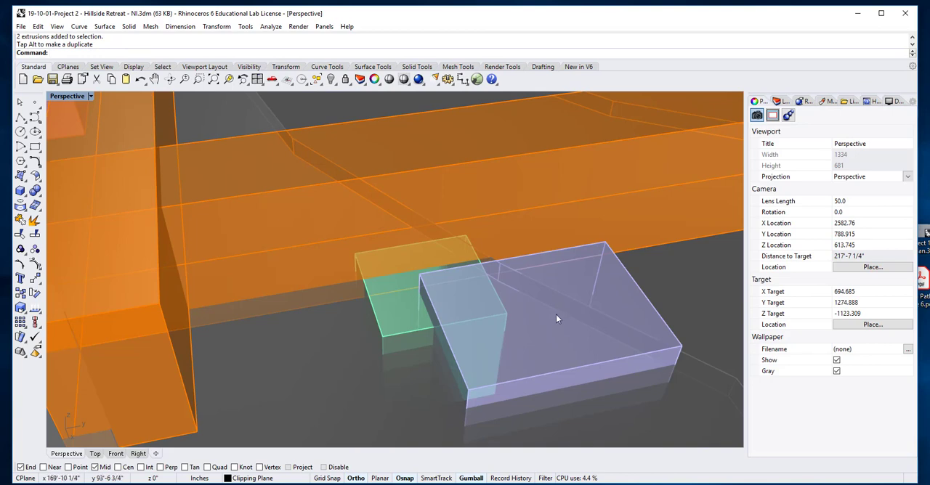
{"action": "scroll", "coordinate": [397, 230], "scroll_direction": "down", "scroll_amount": 10}
{"action": "scroll", "coordinate": [412, 299], "scroll_direction": "up", "scroll_amount": 2}
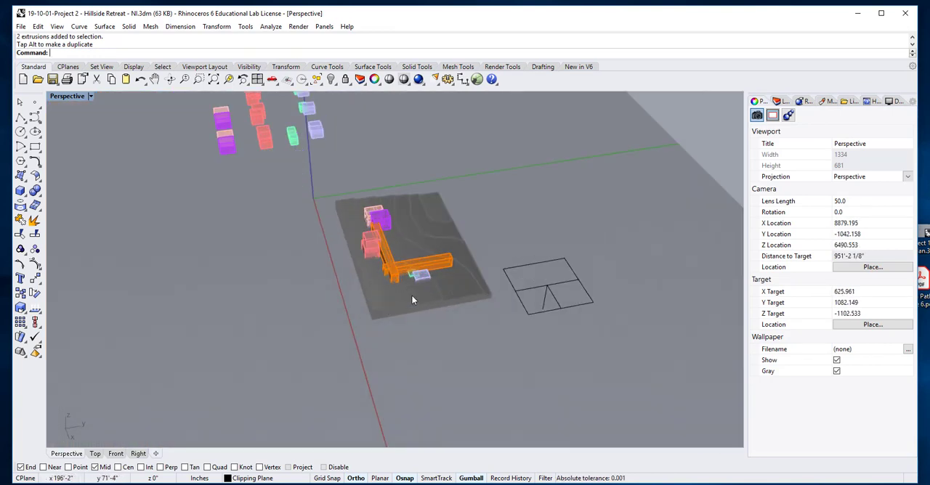
{"action": "key", "text": "ctrl+z"}
{"action": "key", "text": "Escape"}
Rotate the bedroom and bathroom group a quarter turn about the vertical axis and deselect it.
{"action": "scroll", "coordinate": [445, 350], "scroll_direction": "up", "scroll_amount": 2}
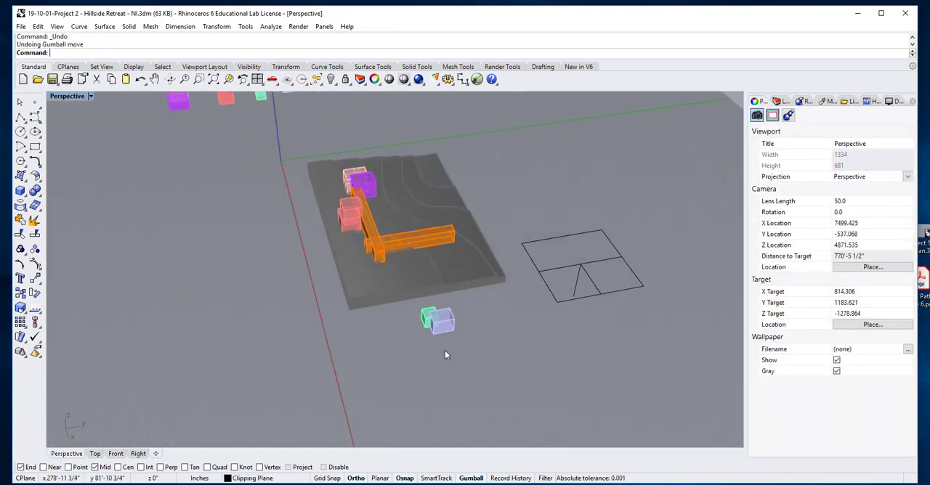
{"action": "scroll", "coordinate": [444, 350], "scroll_direction": "up", "scroll_amount": 3}
{"action": "left_click", "coordinate": [417, 291]}
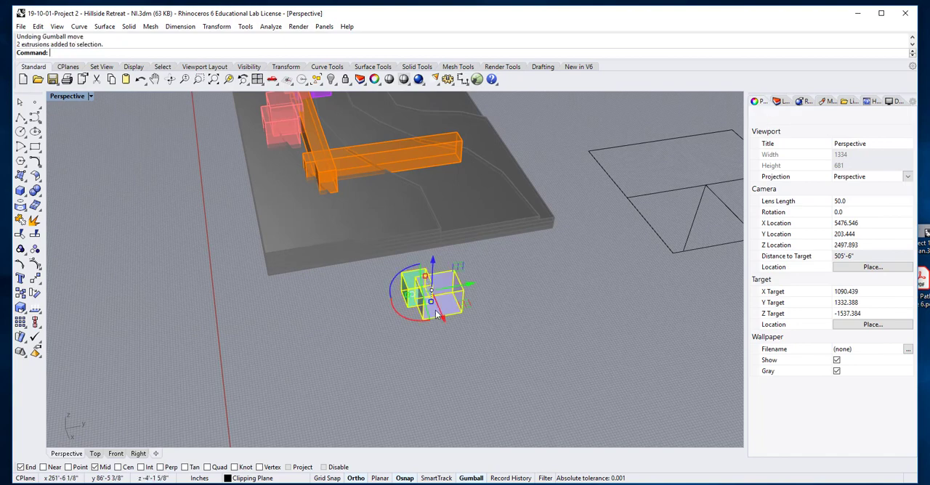
{"action": "left_click", "coordinate": [391, 281]}
{"action": "key", "text": "Return"}
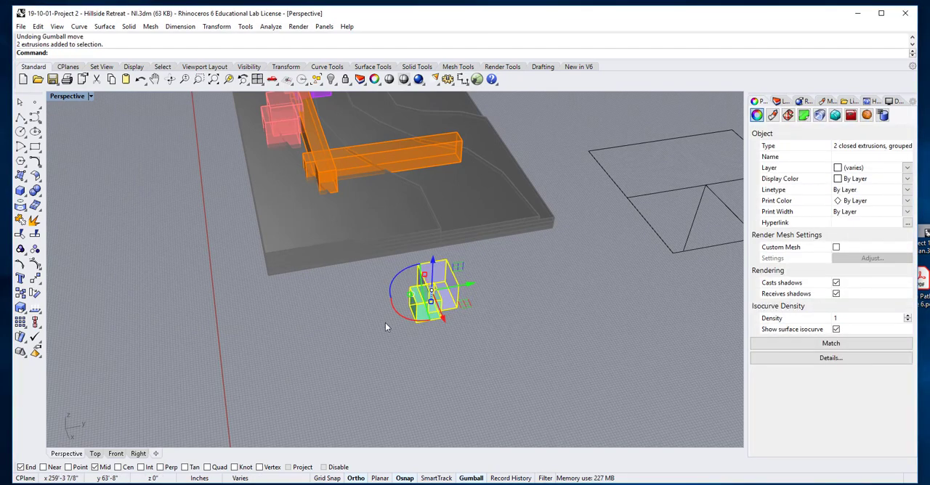
{"action": "key", "text": "Escape"}
Hide the Site Example layer to clear the terrain from around the volumes.
{"action": "right_click_drag", "start_coordinate": [457, 316], "coordinate": [488, 314]}
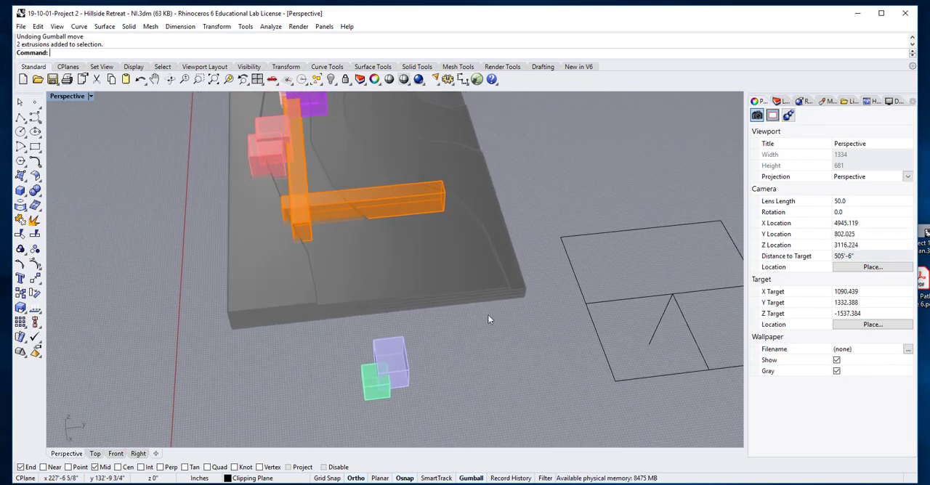
{"action": "left_click", "coordinate": [455, 279]}
{"action": "left_click", "coordinate": [477, 317]}
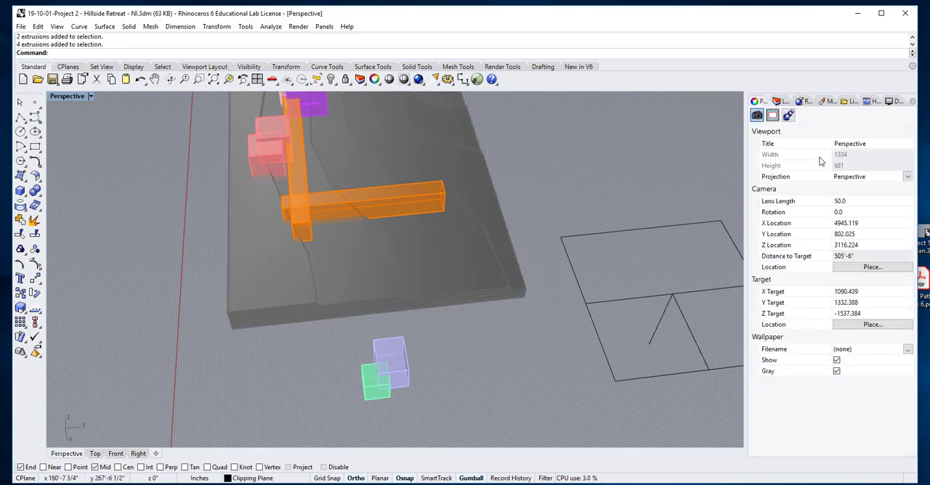
{"action": "left_click", "coordinate": [779, 102]}
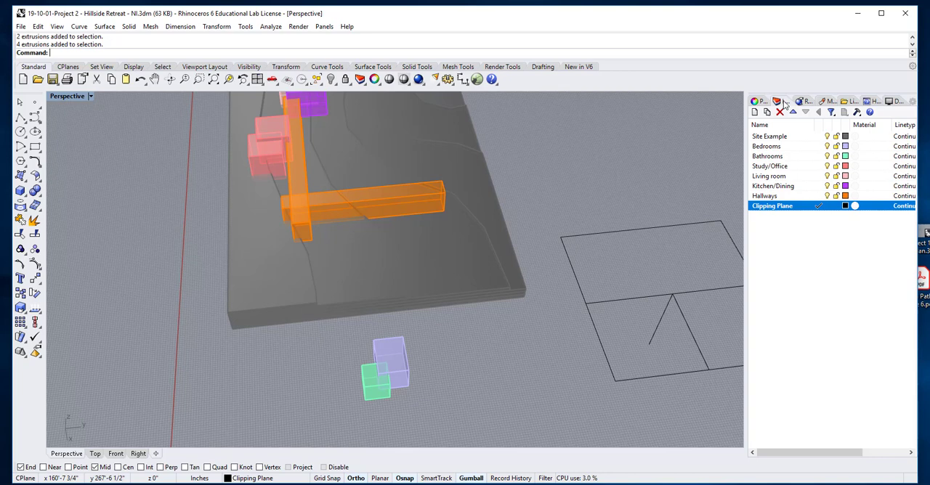
{"action": "left_click", "coordinate": [827, 136]}
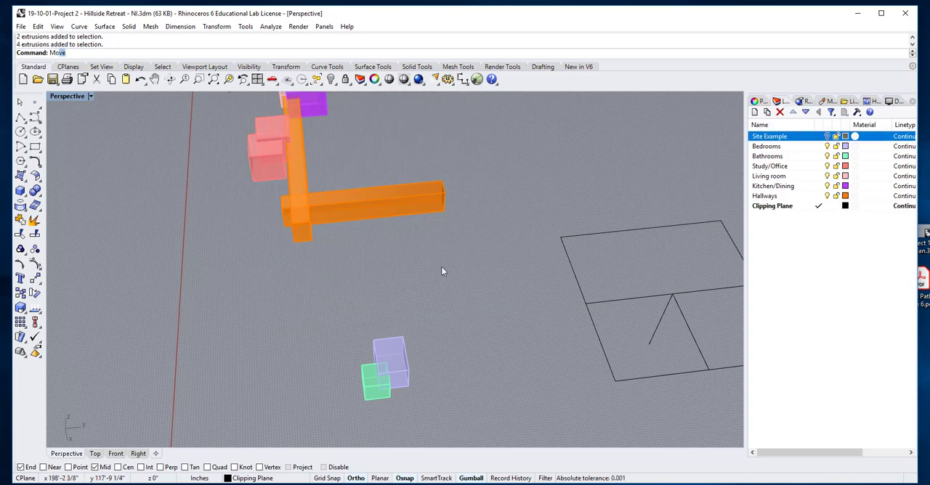
Move the bedroom and bathroom group from a bedroom box corner to the corner at the free end of the short corridor.
{"action": "key", "text": "Return"}
{"action": "left_click_drag", "start_coordinate": [494, 320], "coordinate": [395, 400]}
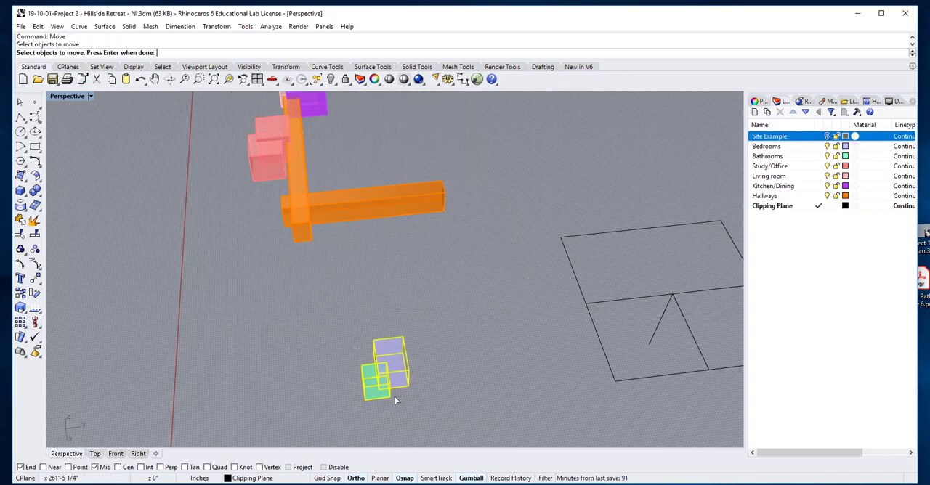
{"action": "right_click_drag", "start_coordinate": [395, 400], "coordinate": [272, 276]}
{"action": "key", "text": "Return"}
{"action": "left_click", "coordinate": [243, 259]}
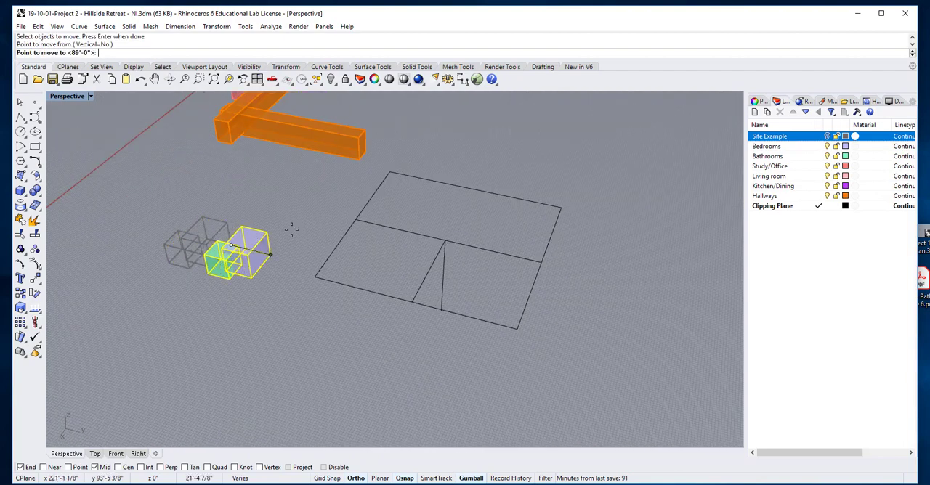
{"action": "left_click", "coordinate": [354, 162]}
Move the bedroom and bathroom group -4' along the Y axis, back from the corridor's end, and deselect it.
{"action": "right_click_drag", "start_coordinate": [289, 208], "coordinate": [328, 235]}
{"action": "scroll", "coordinate": [365, 250], "scroll_direction": "up", "scroll_amount": 8}
{"action": "left_click_drag", "start_coordinate": [388, 305], "coordinate": [326, 252]}
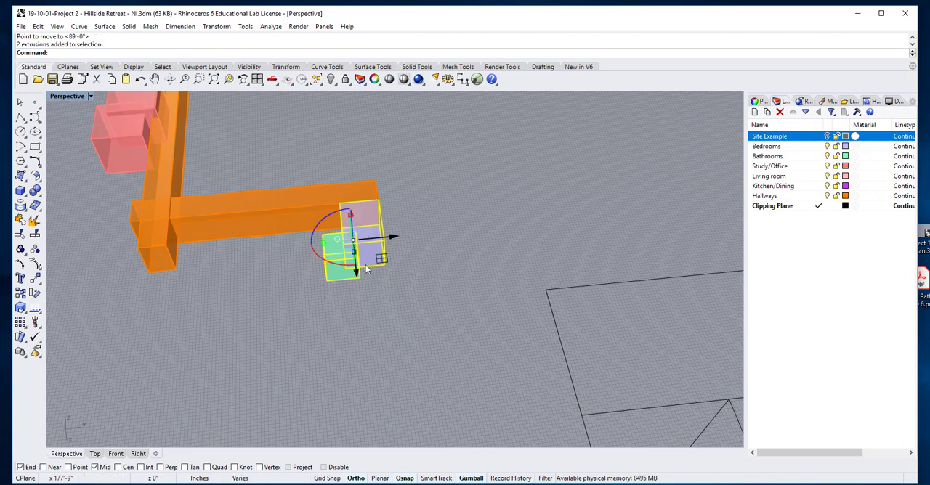
{"action": "left_click", "coordinate": [394, 237]}
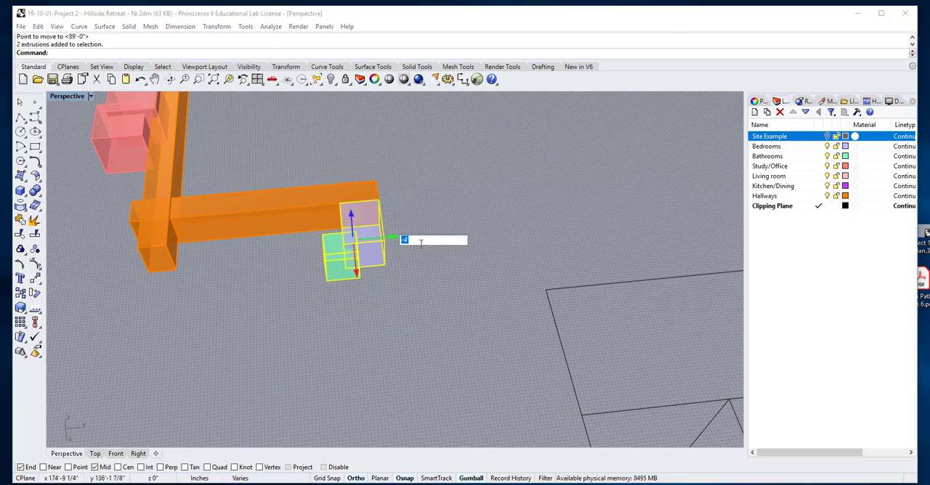
{"action": "key", "text": "BackSpace"}
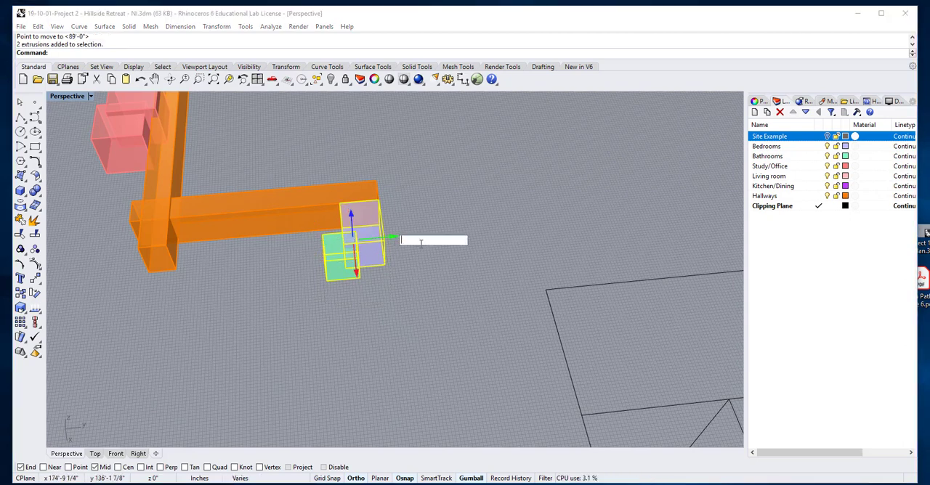
{"action": "type", "text": "-4"}
{"action": "key", "text": "Return"}
{"action": "left_click", "coordinate": [518, 215]}
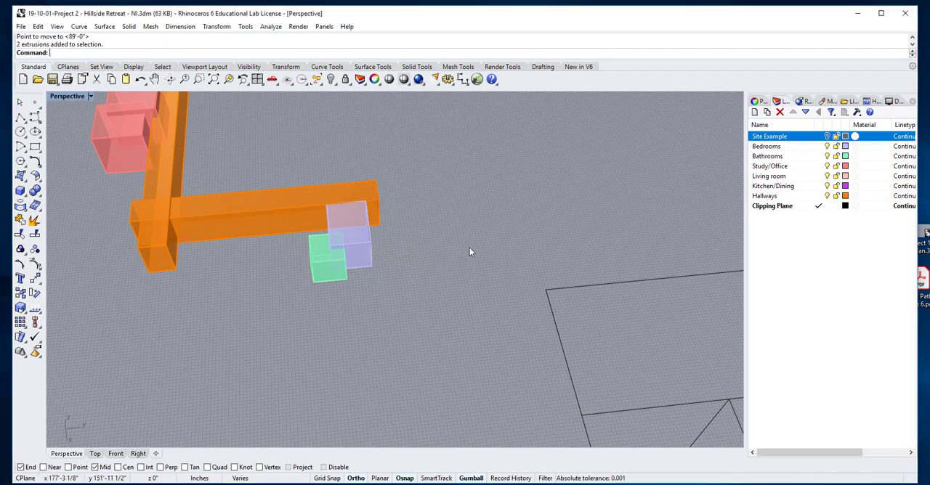
Check how the bedroom box meets the corridor end and show the Site Example layer again.
{"action": "scroll", "coordinate": [469, 249], "scroll_direction": "down", "scroll_amount": 5}
{"action": "right_click_drag", "start_coordinate": [469, 250], "coordinate": [386, 262]}
{"action": "scroll", "coordinate": [314, 214], "scroll_direction": "up", "scroll_amount": 6}
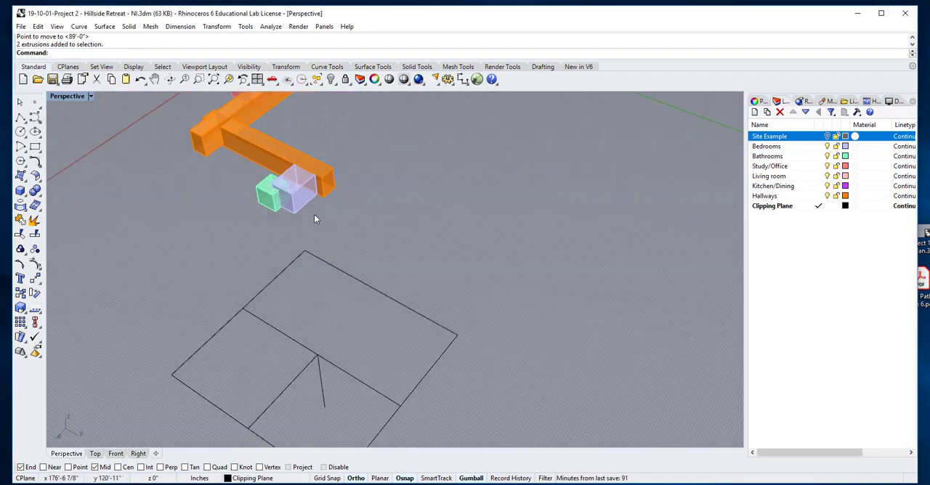
{"action": "scroll", "coordinate": [376, 203], "scroll_direction": "up", "scroll_amount": 8}
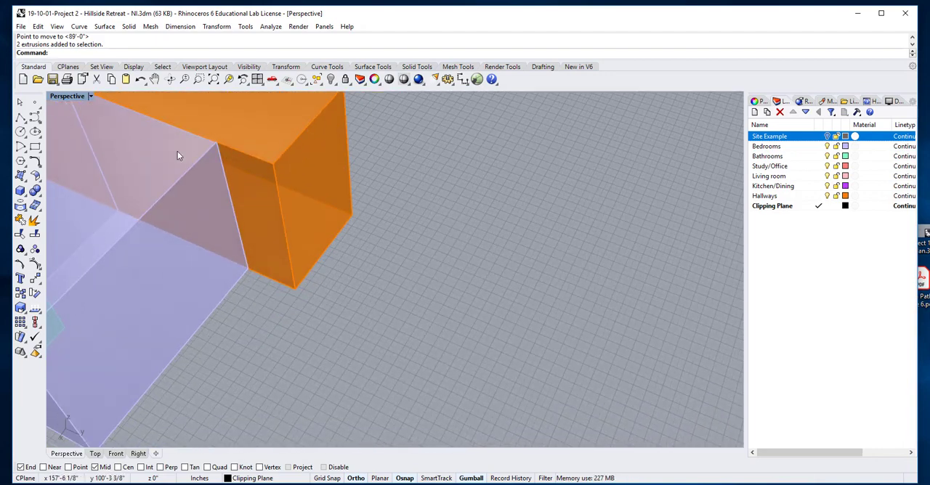
{"action": "scroll", "coordinate": [183, 181], "scroll_direction": "down", "scroll_amount": 8}
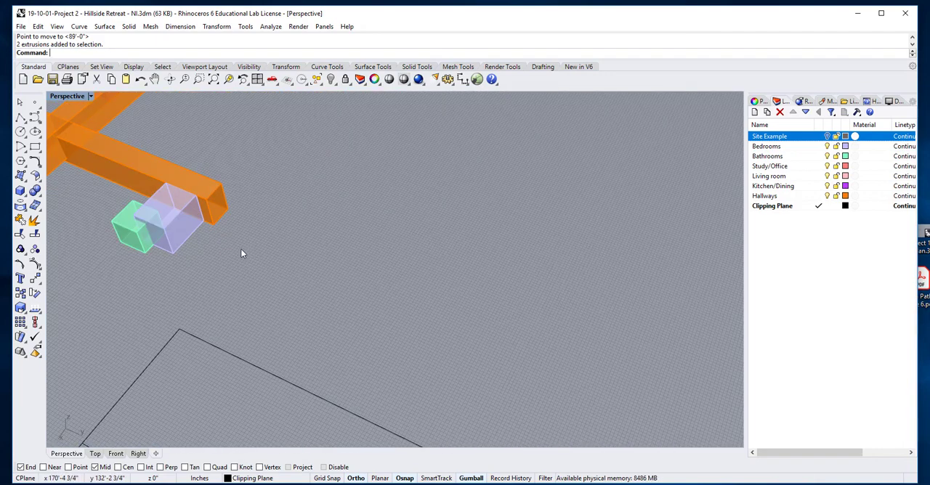
{"action": "right_click_drag", "start_coordinate": [241, 249], "coordinate": [401, 261], "text": "shift"}
{"action": "scroll", "coordinate": [402, 256], "scroll_direction": "up", "scroll_amount": 2}
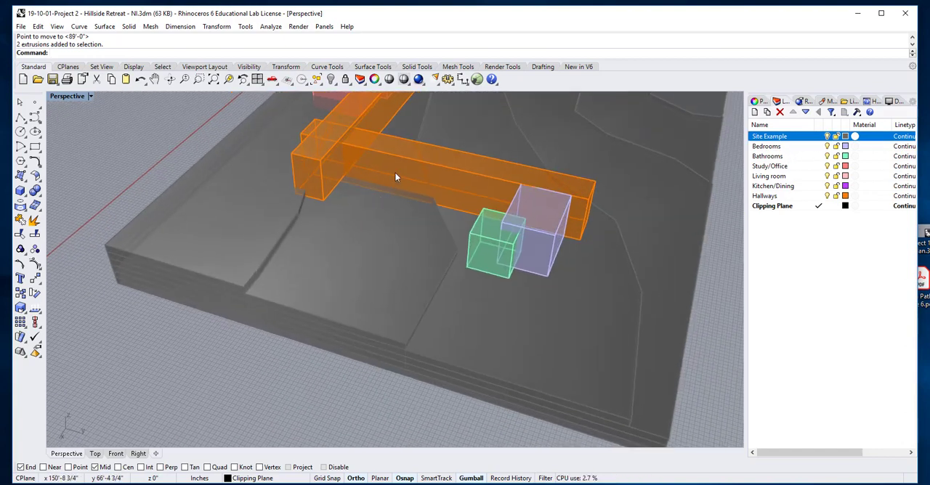
Raise the short orange corridor that meets the bedroom box by 2' along the Z axis and deselect it.
{"action": "left_click", "coordinate": [400, 159]}
{"action": "left_click", "coordinate": [440, 150]}
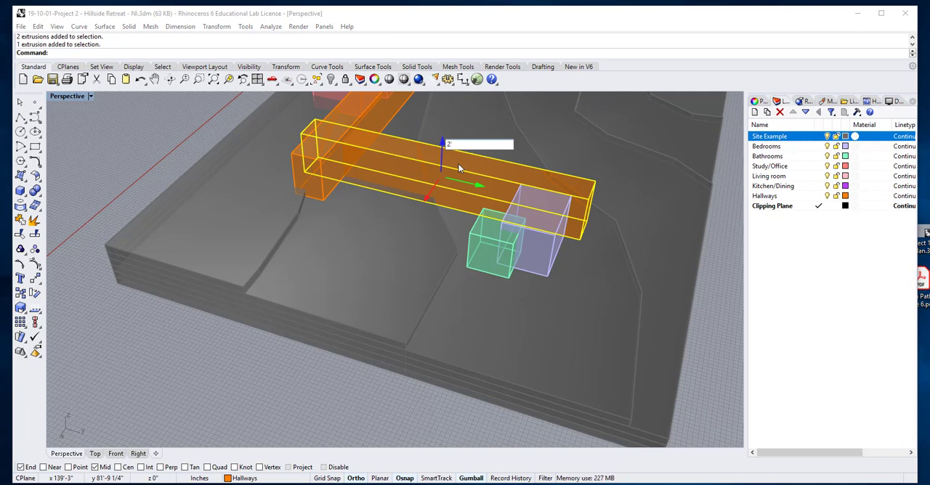
{"action": "key", "text": "Return"}
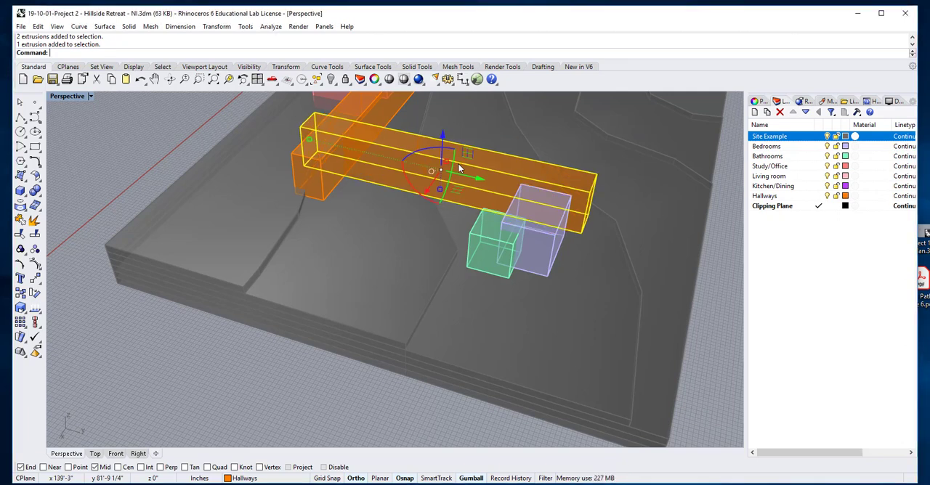
{"action": "left_click", "coordinate": [392, 327]}
{"action": "scroll", "coordinate": [392, 327], "scroll_direction": "down", "scroll_amount": 7}
{"action": "right_click_drag", "start_coordinate": [377, 324], "coordinate": [417, 314]}
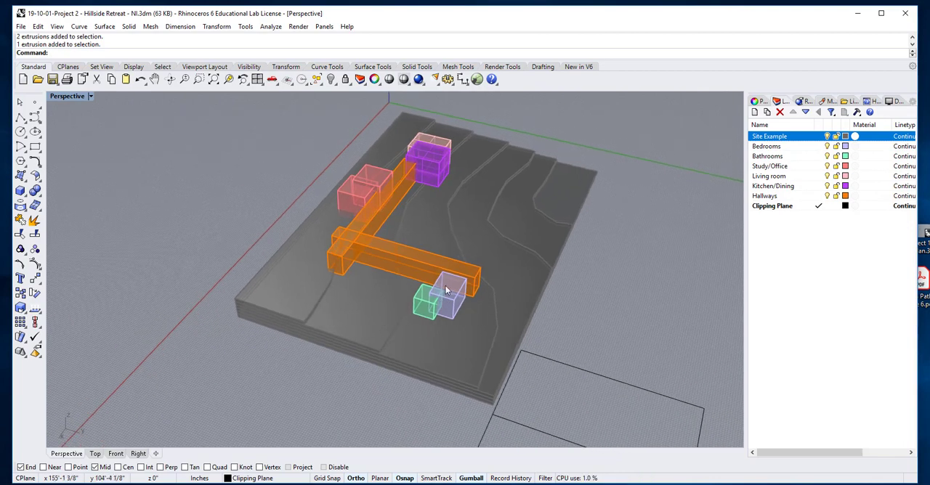
Undo the last raise of the short orange corridor beside the bedroom box.
{"action": "scroll", "coordinate": [452, 272], "scroll_direction": "up", "scroll_amount": 12}
{"action": "scroll", "coordinate": [458, 283], "scroll_direction": "down", "scroll_amount": 8}
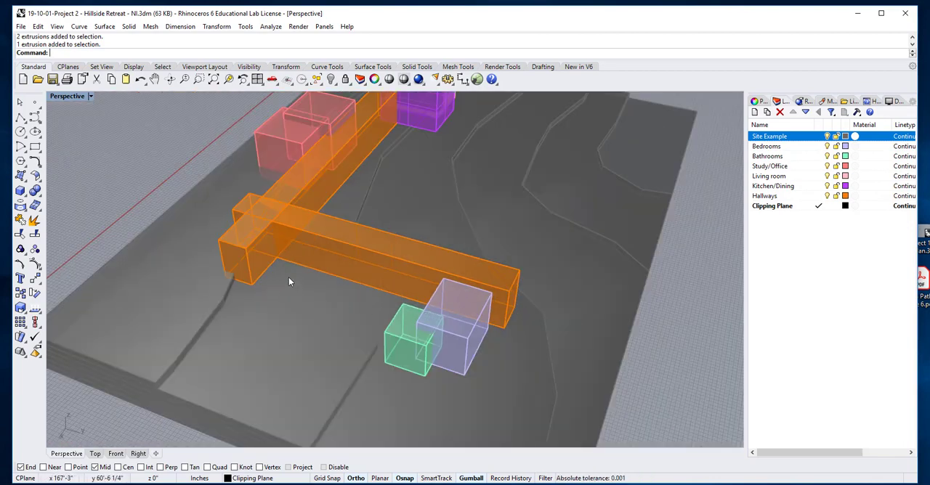
{"action": "key", "text": "ctrl+z"}
{"action": "left_click", "coordinate": [657, 345]}
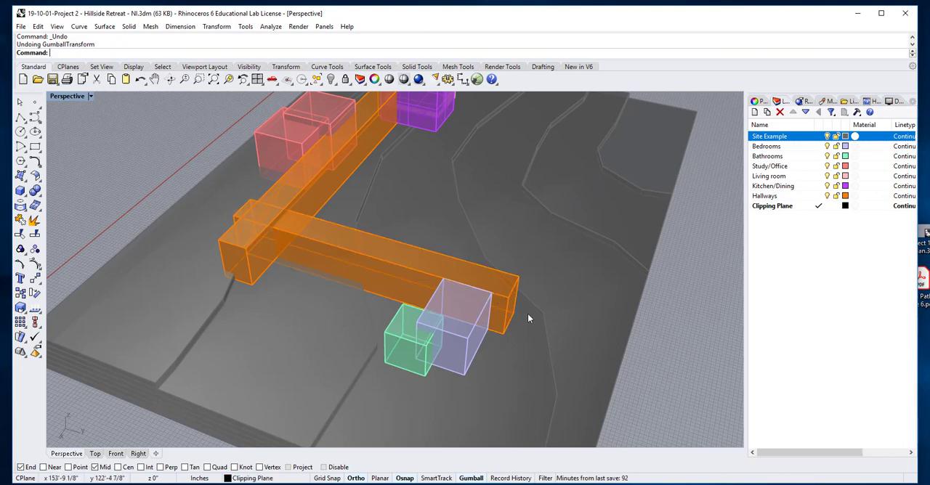
{"action": "right_click_drag", "start_coordinate": [526, 313], "coordinate": [292, 252]}
{"action": "scroll", "coordinate": [349, 243], "scroll_direction": "up", "scroll_amount": 3}
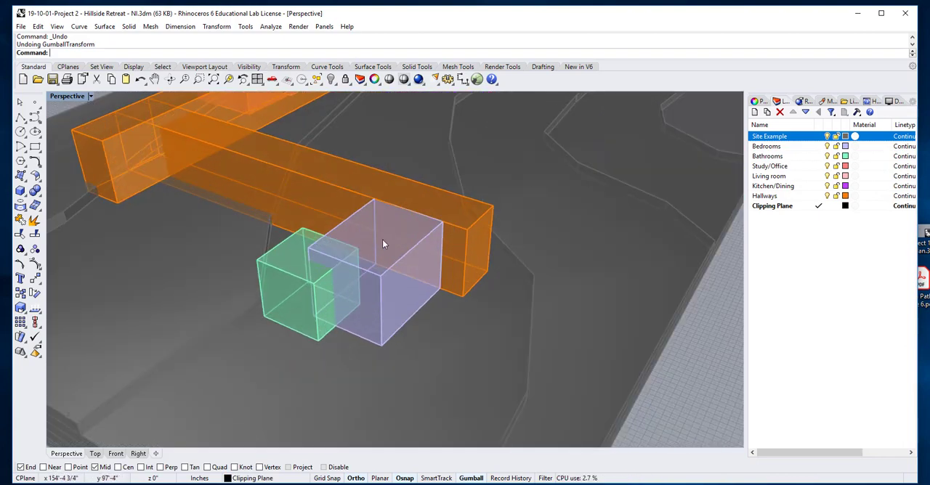
Move the short orange corridor -2' along the Z axis.
{"action": "left_click", "coordinate": [459, 252]}
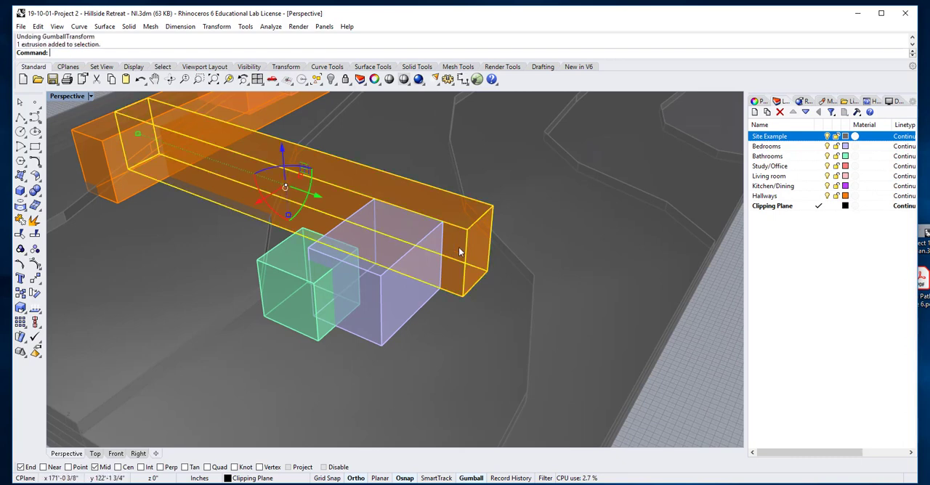
{"action": "left_click", "coordinate": [285, 152]}
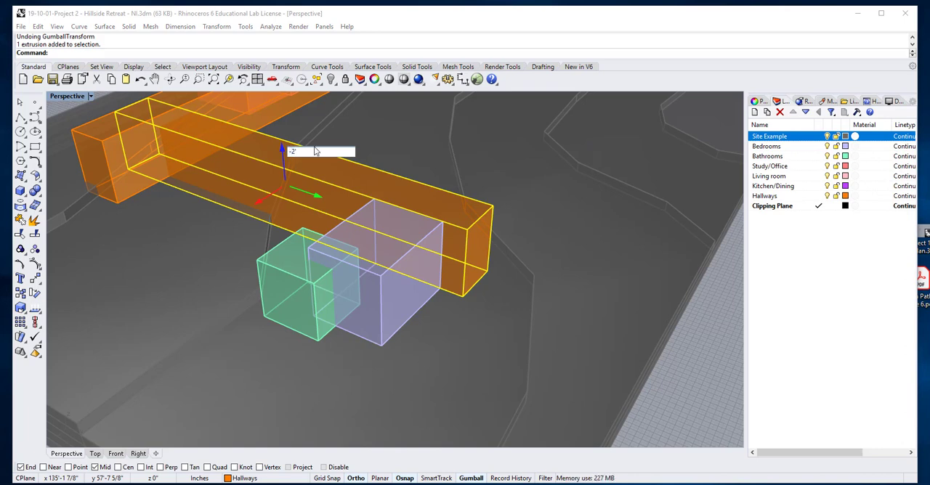
{"action": "key", "text": "Return"}
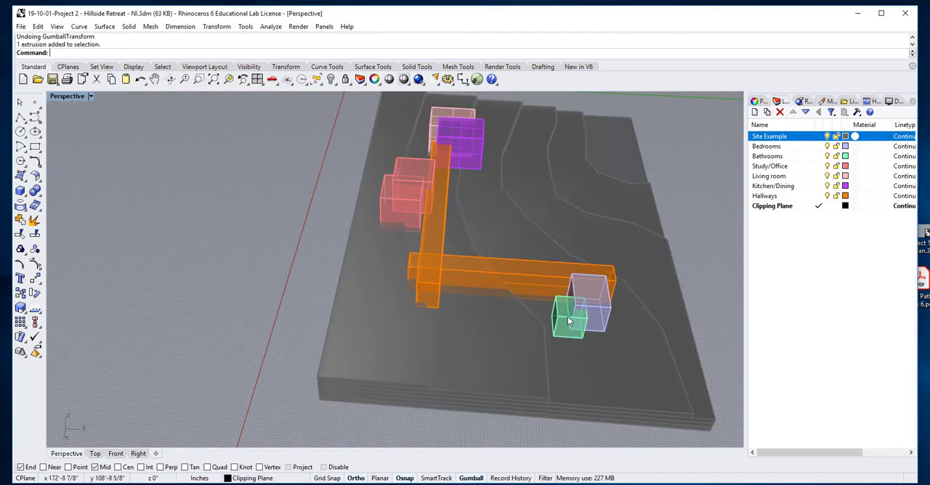
Duplicate the bedroom and bathroom group along the short corridor, placing the copy nearer the corridor junction.
{"action": "left_click", "coordinate": [568, 316]}
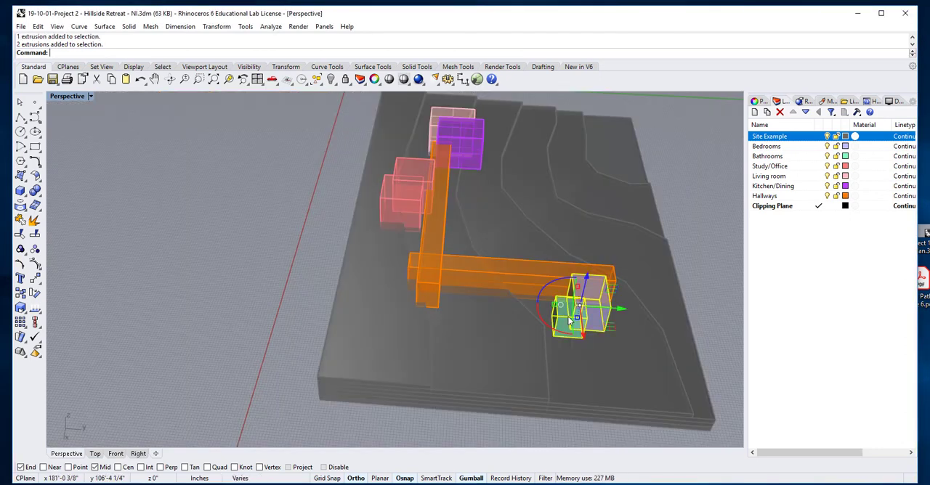
{"action": "left_click_drag", "start_coordinate": [624, 307], "coordinate": [546, 306]}
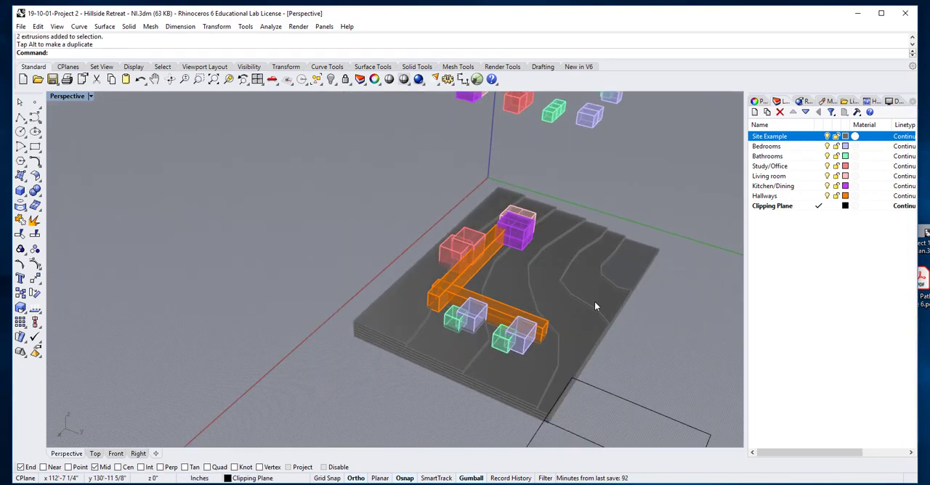
{"action": "scroll", "coordinate": [501, 311], "scroll_direction": "up", "scroll_amount": 10}
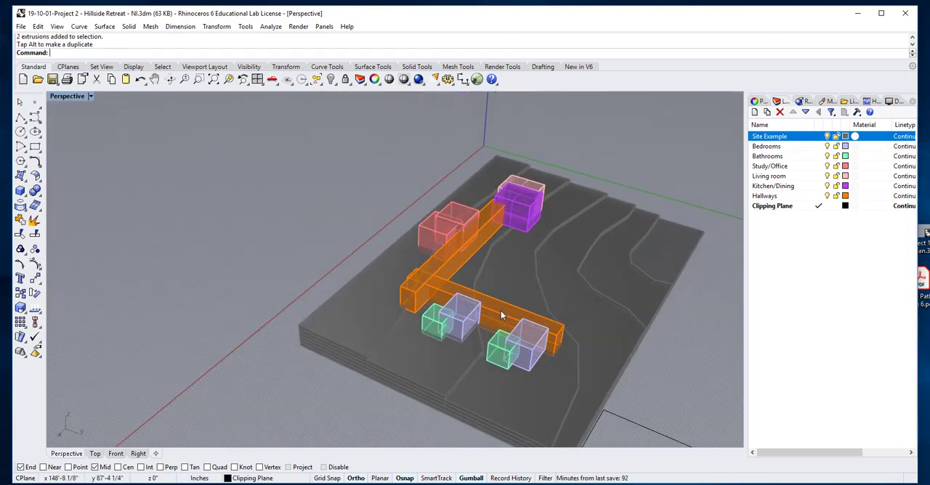
Extend the short corridor past the junction by moving its end face there -4' along the Y axis.
{"action": "scroll", "coordinate": [625, 289], "scroll_direction": "up", "scroll_amount": 6}
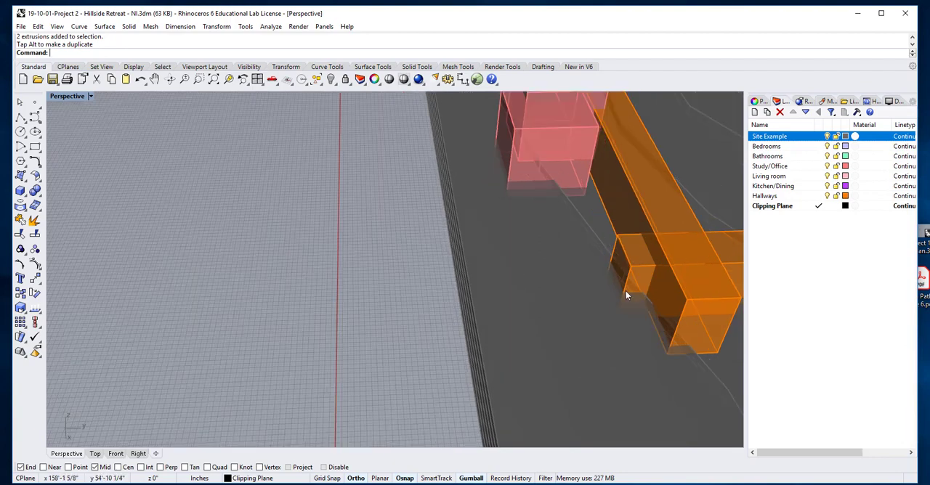
{"action": "left_click", "coordinate": [612, 185]}
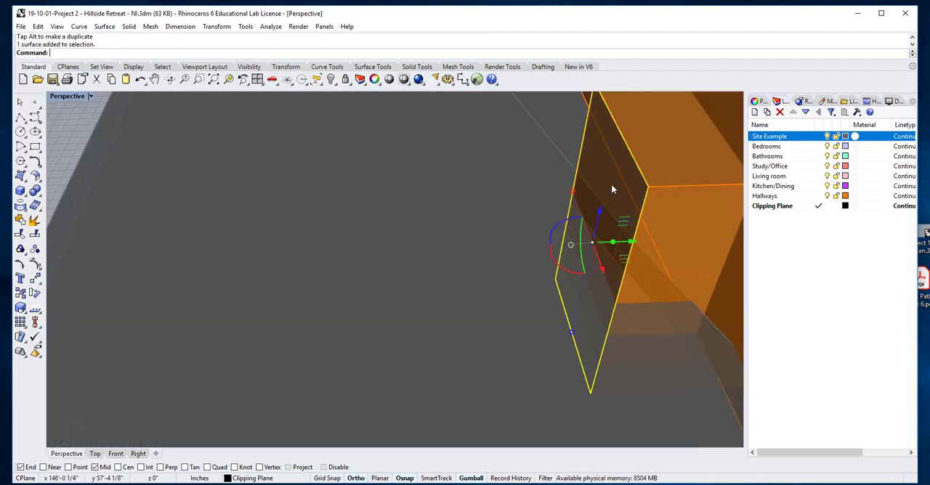
{"action": "left_click", "coordinate": [632, 243]}
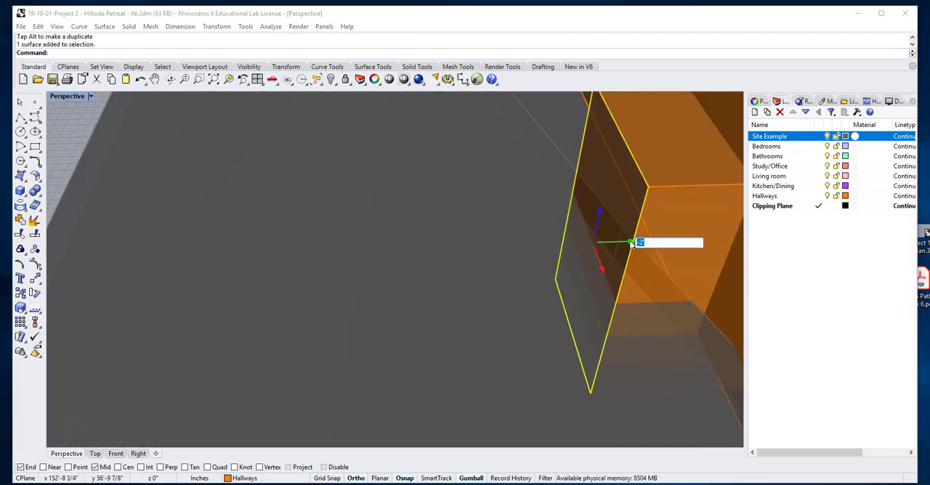
{"action": "type", "text": "-"}
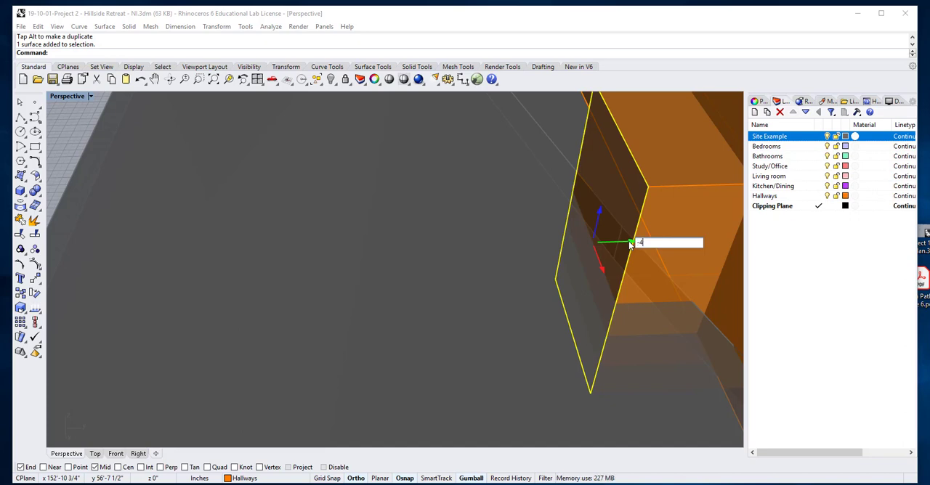
{"action": "type", "text": "4"}
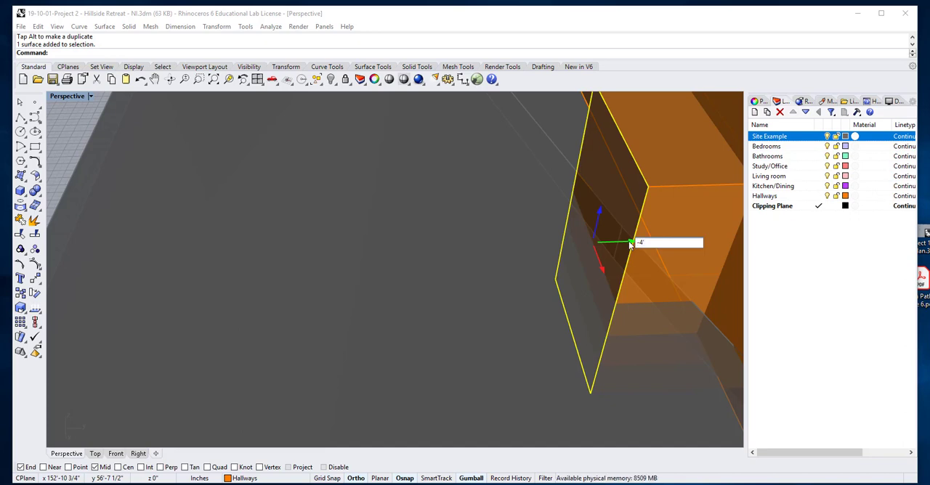
{"action": "key", "text": "Return"}
{"action": "scroll", "coordinate": [567, 265], "scroll_direction": "down", "scroll_amount": 5}
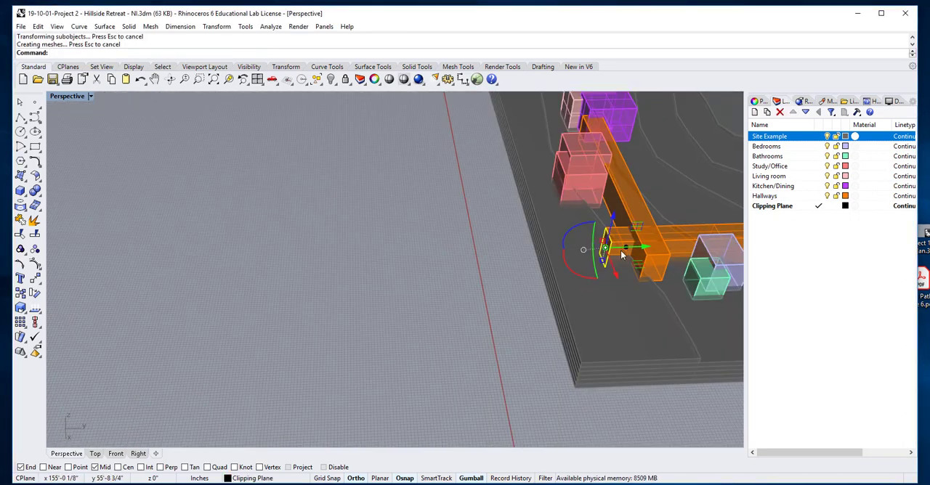
Raise the extended short corridor by 2' along the Z axis and deselect it.
{"action": "scroll", "coordinate": [512, 294], "scroll_direction": "down", "scroll_amount": 3}
{"action": "scroll", "coordinate": [568, 274], "scroll_direction": "up", "scroll_amount": 5}
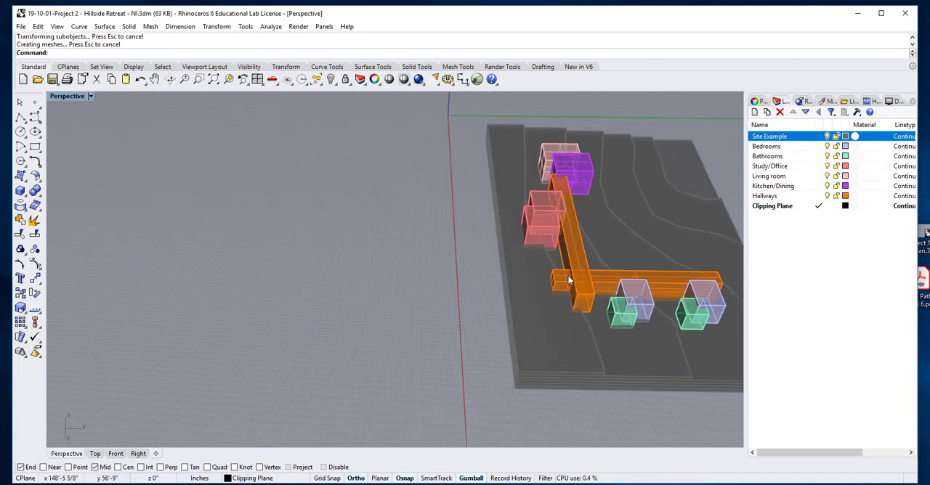
{"action": "left_click", "coordinate": [505, 215]}
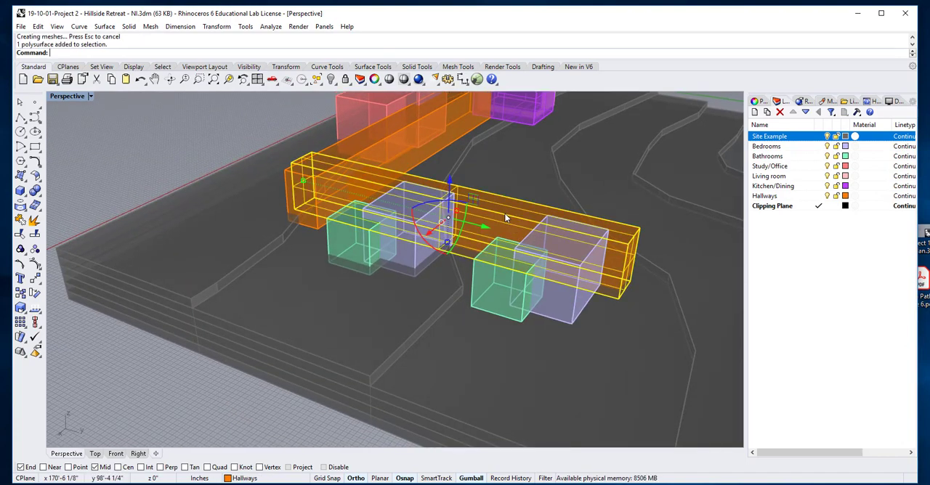
{"action": "left_click", "coordinate": [451, 181]}
{"action": "type", "text": "-4"}
{"action": "left_click_drag", "start_coordinate": [468, 186], "coordinate": [442, 190]}
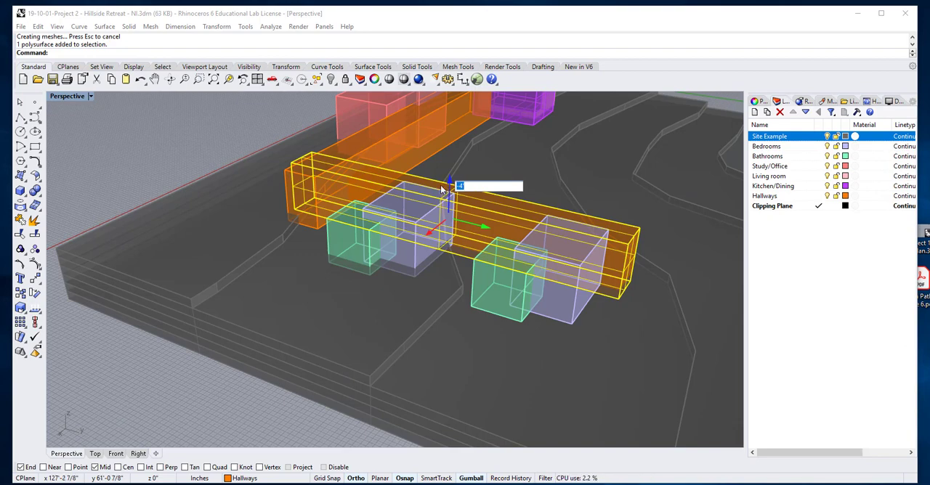
{"action": "type", "text": "2"}
{"action": "key", "text": "Return"}
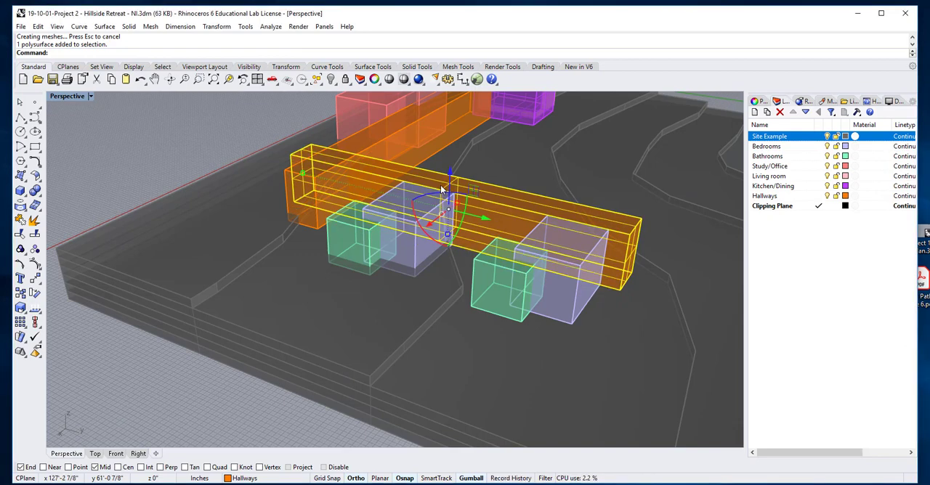
{"action": "left_click", "coordinate": [234, 381]}
Check from several angles how the short corridor and both bedroom and bathroom groups sit on the slope.
{"action": "scroll", "coordinate": [442, 315], "scroll_direction": "down", "scroll_amount": 3}
{"action": "right_click_drag", "start_coordinate": [445, 315], "coordinate": [466, 310]}
{"action": "scroll", "coordinate": [471, 273], "scroll_direction": "up", "scroll_amount": 3}
{"action": "scroll", "coordinate": [492, 254], "scroll_direction": "up", "scroll_amount": 2}
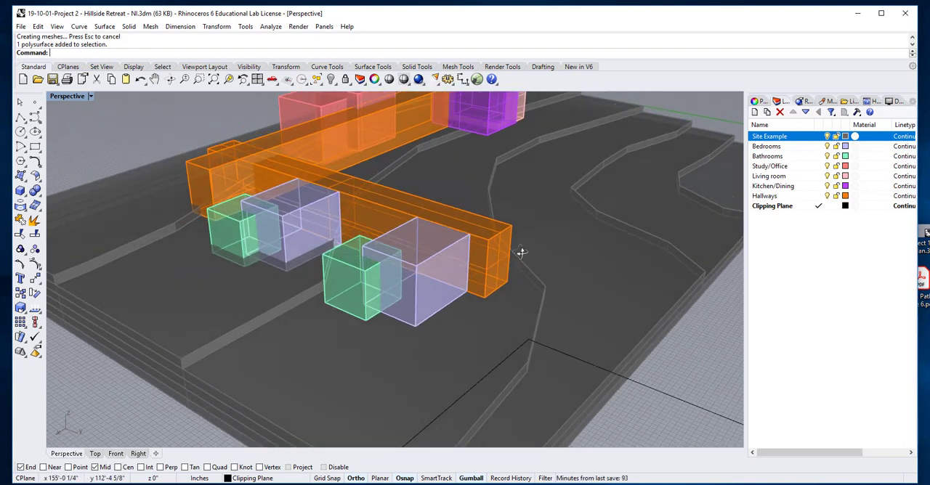
{"action": "scroll", "coordinate": [501, 270], "scroll_direction": "down", "scroll_amount": 8}
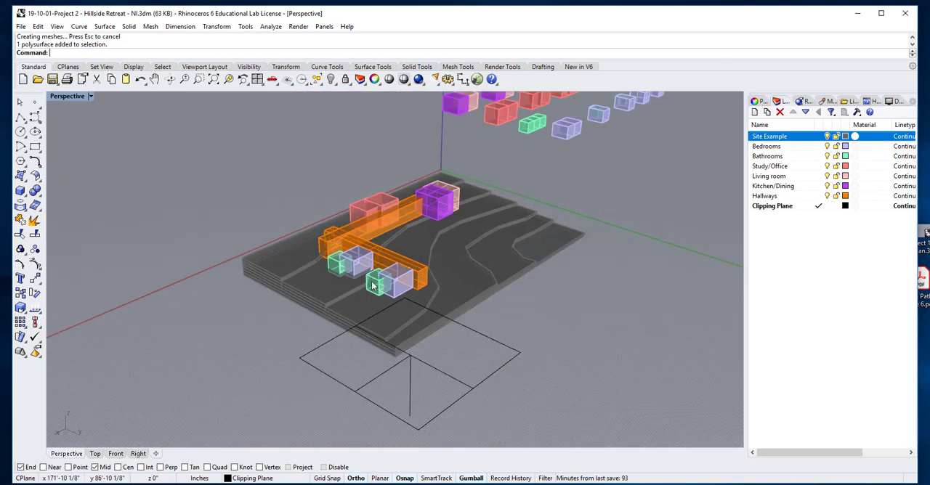
{"action": "right_click_drag", "start_coordinate": [398, 284], "coordinate": [484, 323]}
{"action": "scroll", "coordinate": [484, 324], "scroll_direction": "up", "scroll_amount": 7}
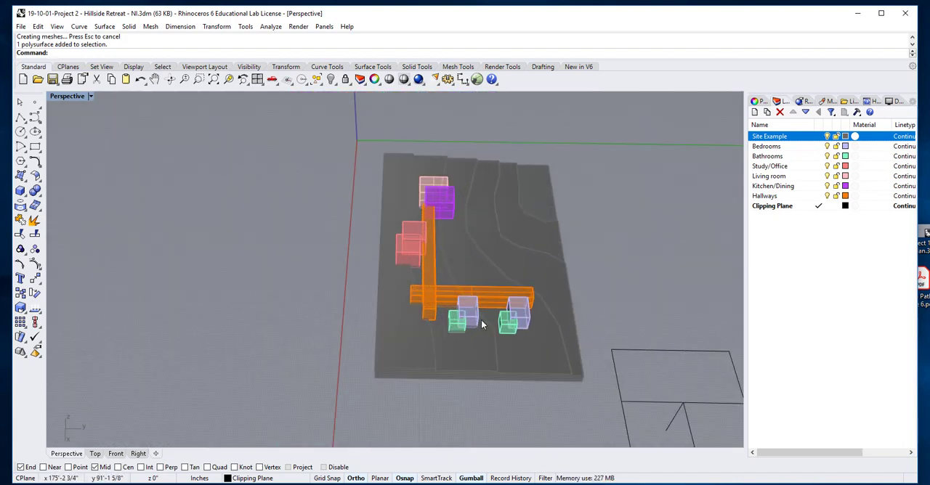
{"action": "scroll", "coordinate": [454, 314], "scroll_direction": "up", "scroll_amount": 5}
Try the copied bedroom and bathroom group closer to the group at the corridor's free end.
{"action": "left_click", "coordinate": [467, 309]}
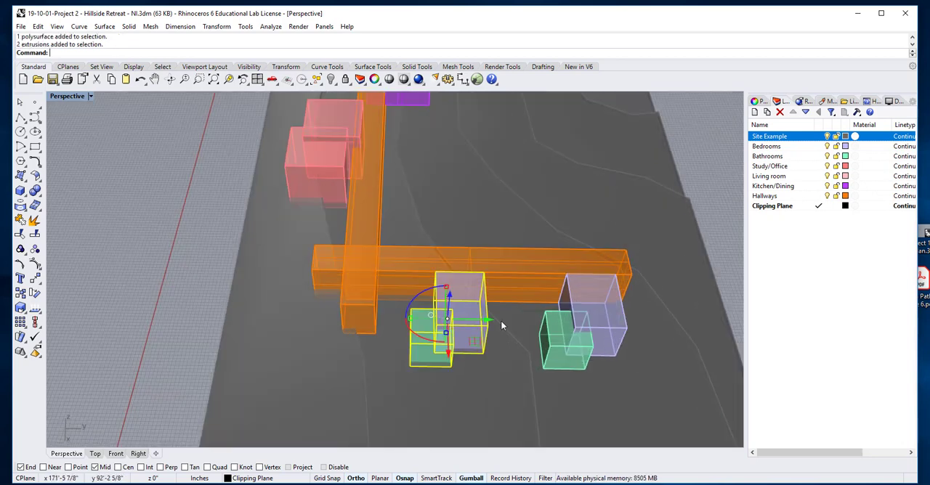
{"action": "left_click_drag", "start_coordinate": [499, 321], "coordinate": [538, 321]}
{"action": "key", "text": "Escape"}
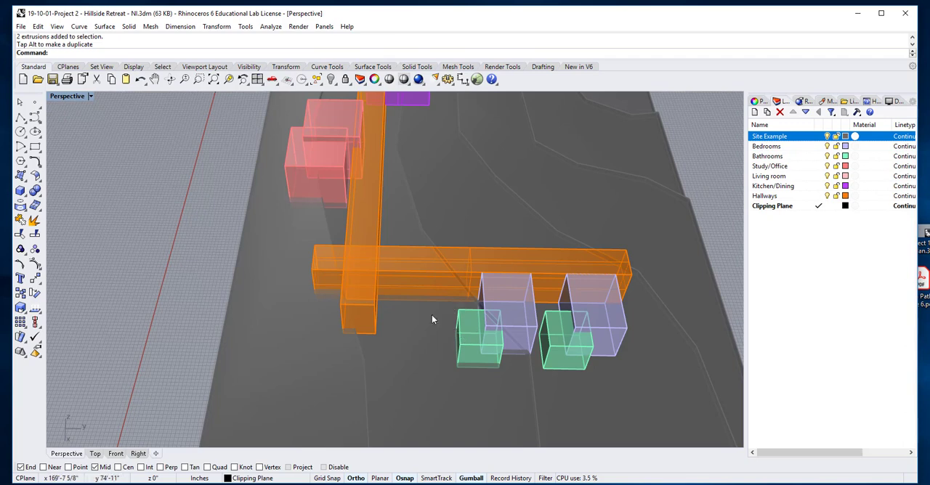
Move the copied bedroom and bathroom group back along the Y axis toward the corridor junction.
{"action": "left_click", "coordinate": [507, 316]}
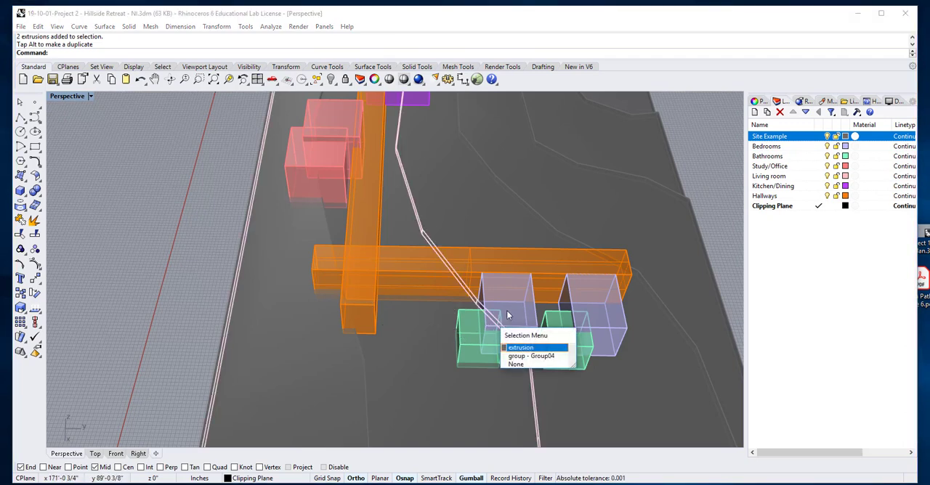
{"action": "left_click", "coordinate": [513, 304]}
{"action": "left_click", "coordinate": [518, 307]}
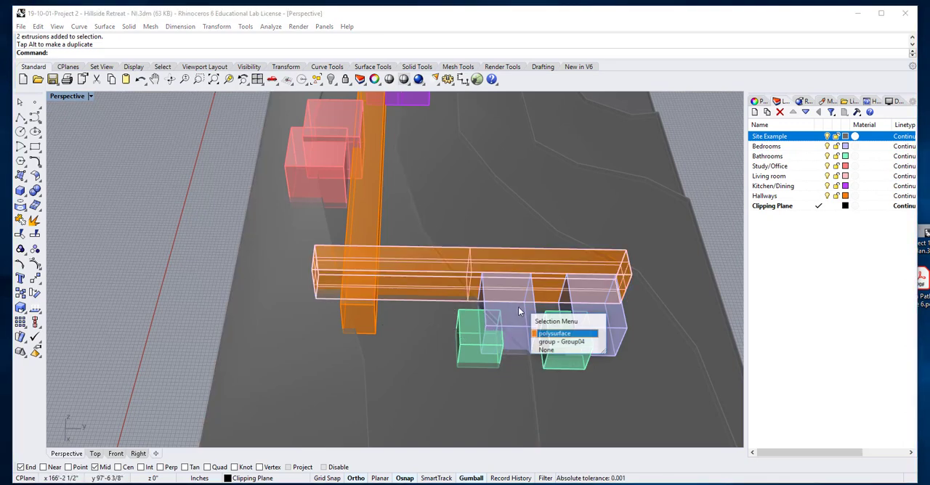
{"action": "left_click", "coordinate": [516, 325]}
{"action": "left_click", "coordinate": [516, 325]}
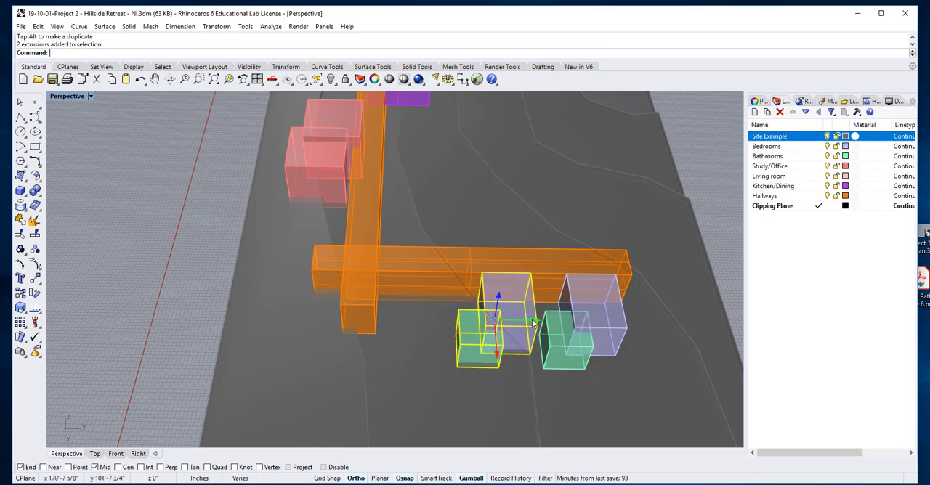
{"action": "left_click_drag", "start_coordinate": [532, 320], "coordinate": [481, 321]}
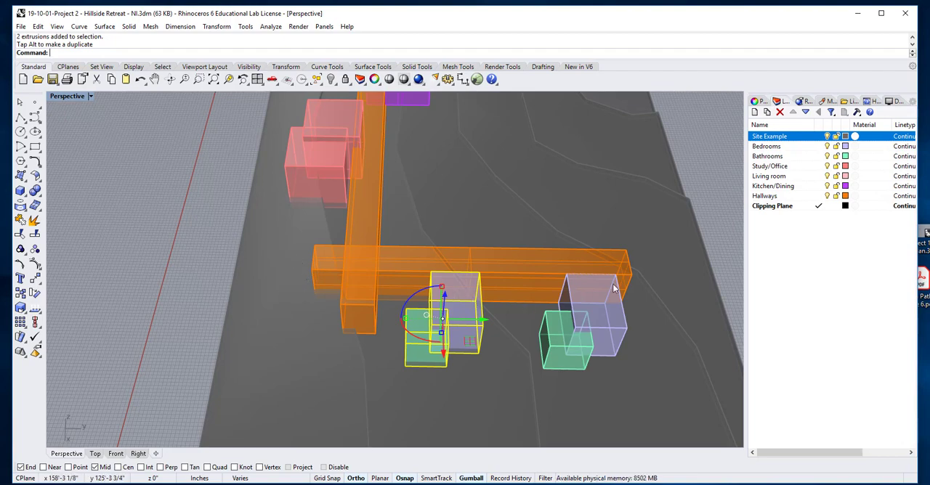
Lengthen the short corridor beyond the last bedroom by pulling its free end face outward along the Y axis.
{"action": "right_click_drag", "start_coordinate": [614, 289], "coordinate": [434, 276]}
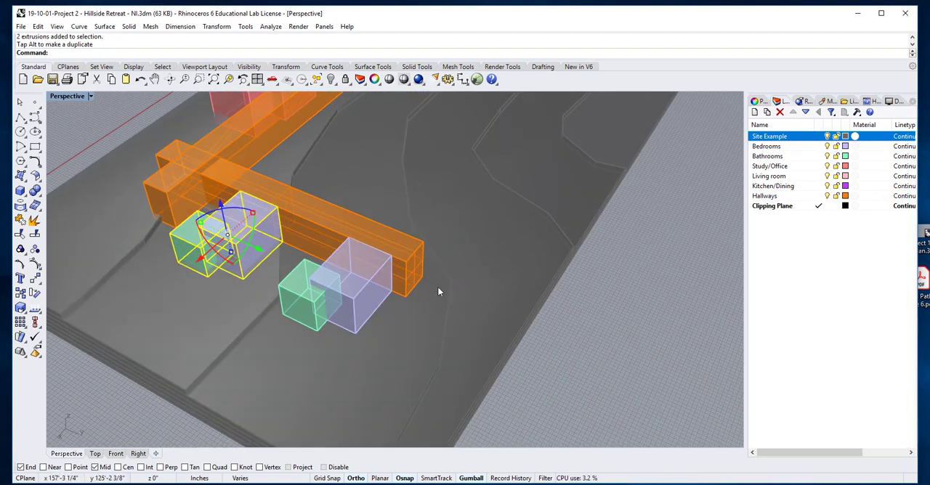
{"action": "left_click", "coordinate": [415, 273], "text": "shift"}
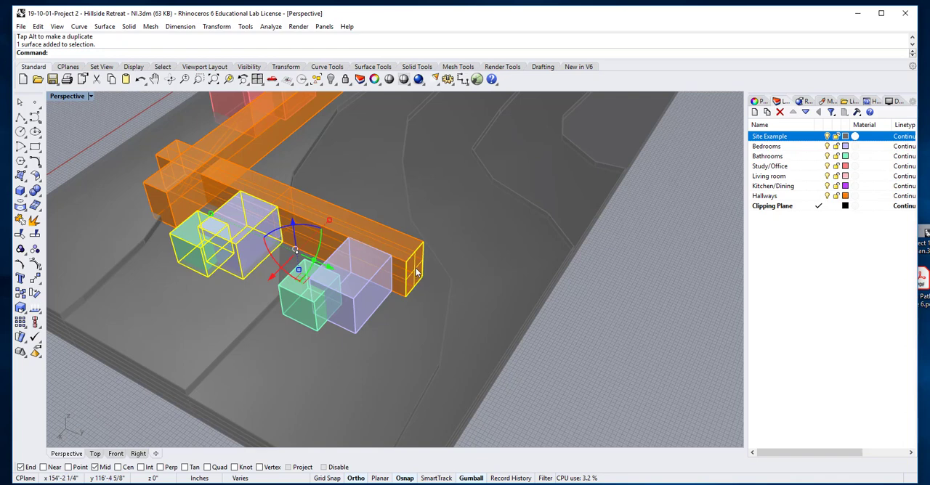
{"action": "left_click", "coordinate": [581, 351]}
{"action": "left_click", "coordinate": [413, 275]}
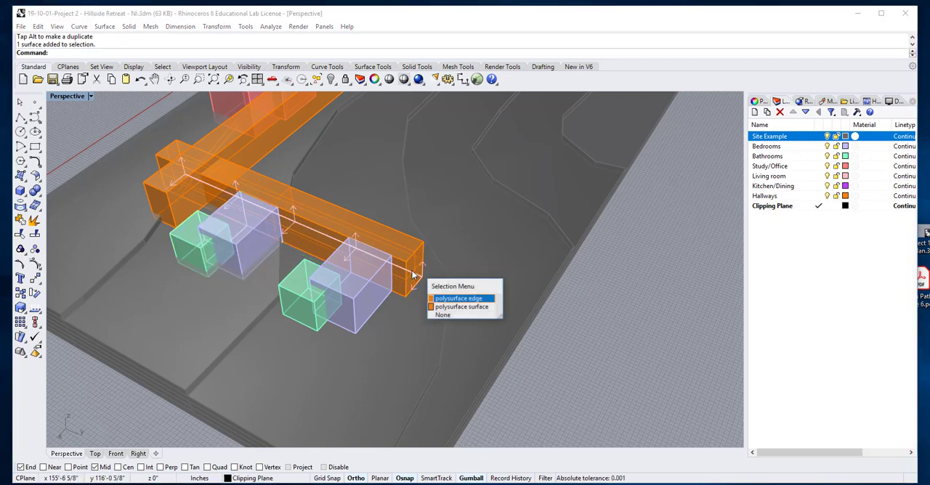
{"action": "left_click", "coordinate": [461, 307]}
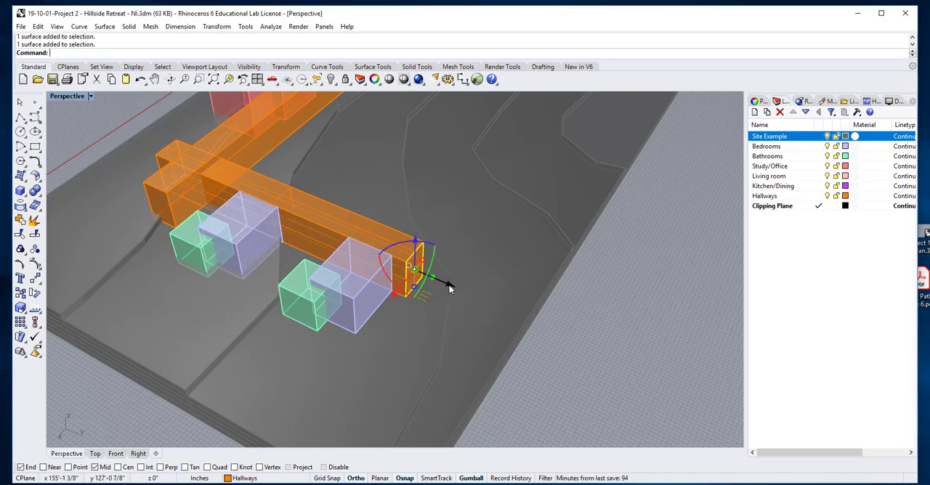
{"action": "left_click_drag", "start_coordinate": [449, 289], "coordinate": [510, 334]}
{"action": "left_click", "coordinate": [537, 373]}
Nudge the bedroom and bathroom group nearest the corridor's free end slightly along the Y axis and deselect it.
{"action": "scroll", "coordinate": [375, 309], "scroll_direction": "down", "scroll_amount": 5}
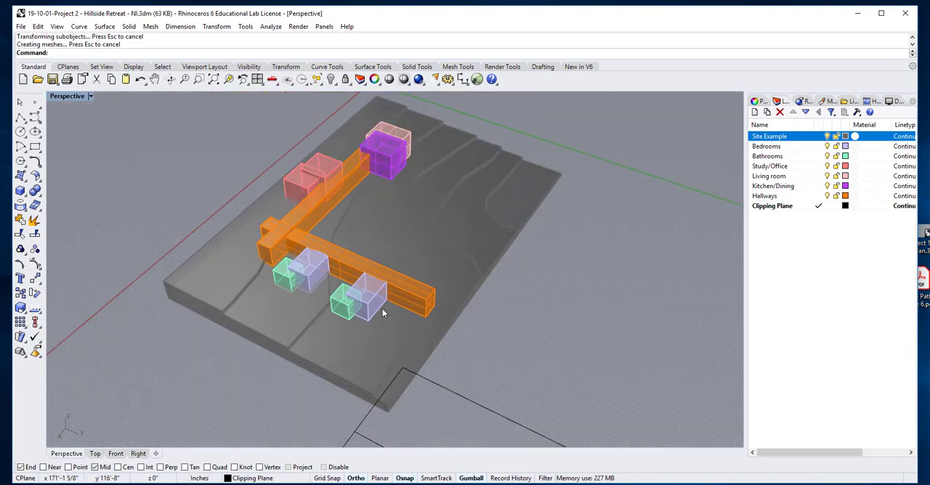
{"action": "right_click_drag", "start_coordinate": [382, 309], "coordinate": [482, 328]}
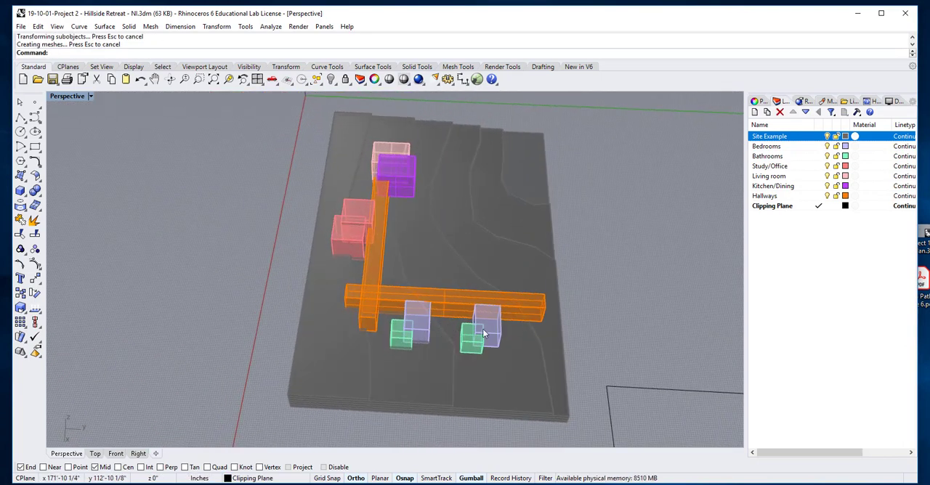
{"action": "left_click", "coordinate": [483, 332]}
{"action": "left_click_drag", "start_coordinate": [525, 333], "coordinate": [518, 333]}
{"action": "left_click", "coordinate": [518, 369]}
Examine the corridor junction and the bedroom and bathroom groups against the terrain from different angles.
{"action": "scroll", "coordinate": [487, 331], "scroll_direction": "up", "scroll_amount": 3}
{"action": "right_click_drag", "start_coordinate": [487, 330], "coordinate": [489, 308]}
{"action": "scroll", "coordinate": [450, 315], "scroll_direction": "up", "scroll_amount": 4}
{"action": "scroll", "coordinate": [453, 314], "scroll_direction": "down", "scroll_amount": 4}
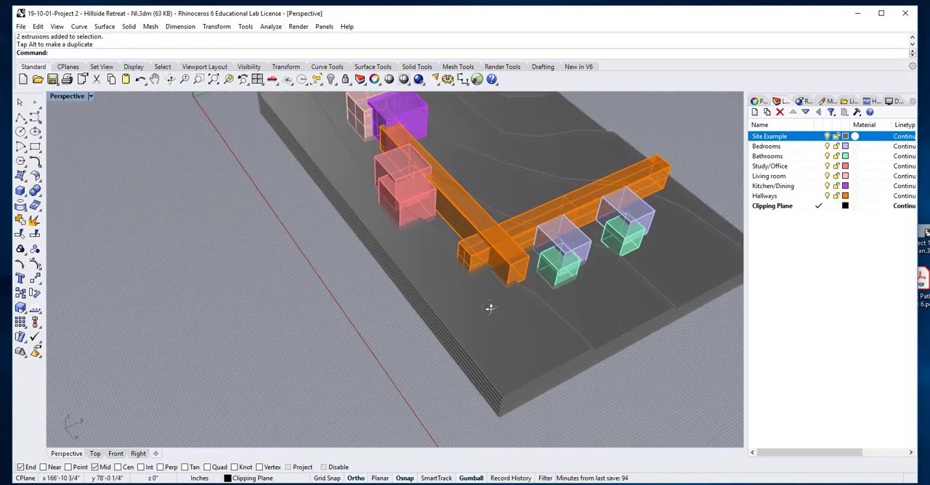
{"action": "scroll", "coordinate": [490, 308], "scroll_direction": "up", "scroll_amount": 4}
{"action": "scroll", "coordinate": [555, 232], "scroll_direction": "down", "scroll_amount": 3}
{"action": "scroll", "coordinate": [558, 251], "scroll_direction": "up", "scroll_amount": 2}
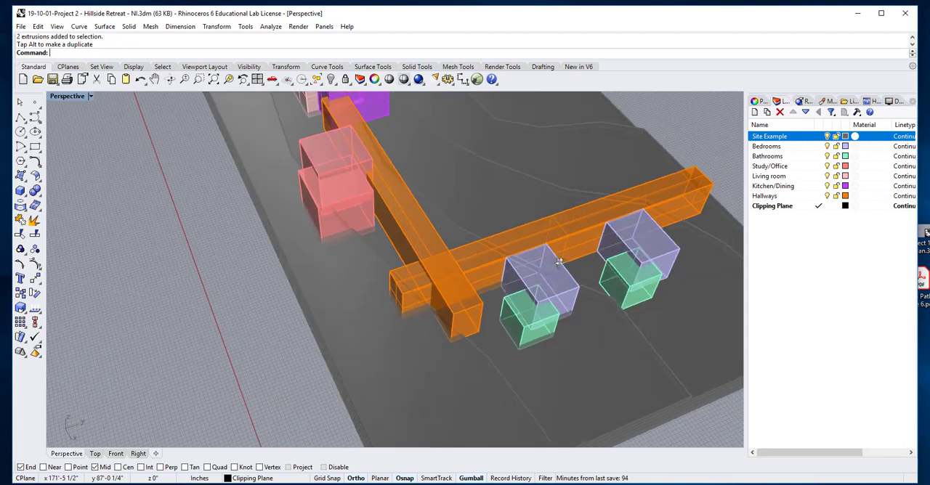
Check how the bedroom groups meet the corridor and switch the perspective view to Shaded display mode.
{"action": "right_click_drag", "start_coordinate": [559, 262], "coordinate": [436, 233]}
{"action": "scroll", "coordinate": [432, 231], "scroll_direction": "up", "scroll_amount": 4}
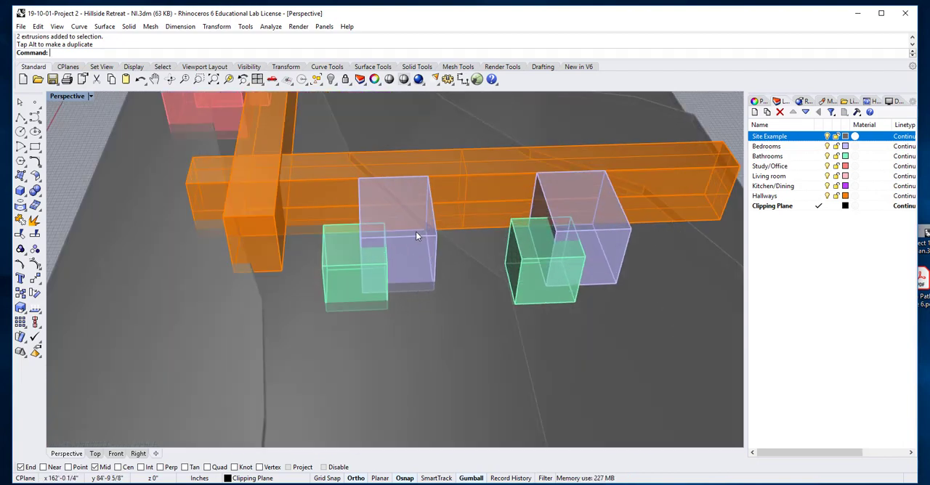
{"action": "left_click", "coordinate": [395, 216]}
{"action": "scroll", "coordinate": [396, 215], "scroll_direction": "down", "scroll_amount": 4}
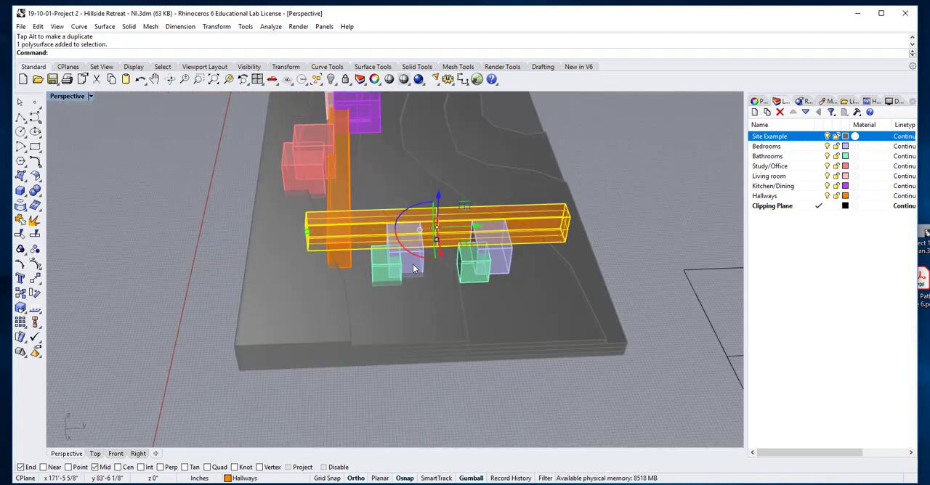
{"action": "key", "text": "Escape"}
{"action": "scroll", "coordinate": [207, 233], "scroll_direction": "down", "scroll_amount": 3}
{"action": "right_click_drag", "start_coordinate": [207, 233], "coordinate": [244, 238]}
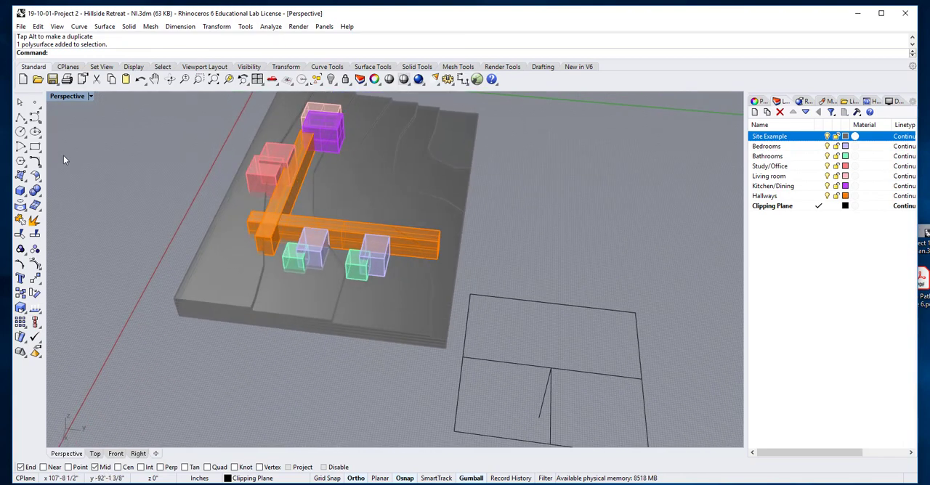
{"action": "left_click", "coordinate": [90, 97]}
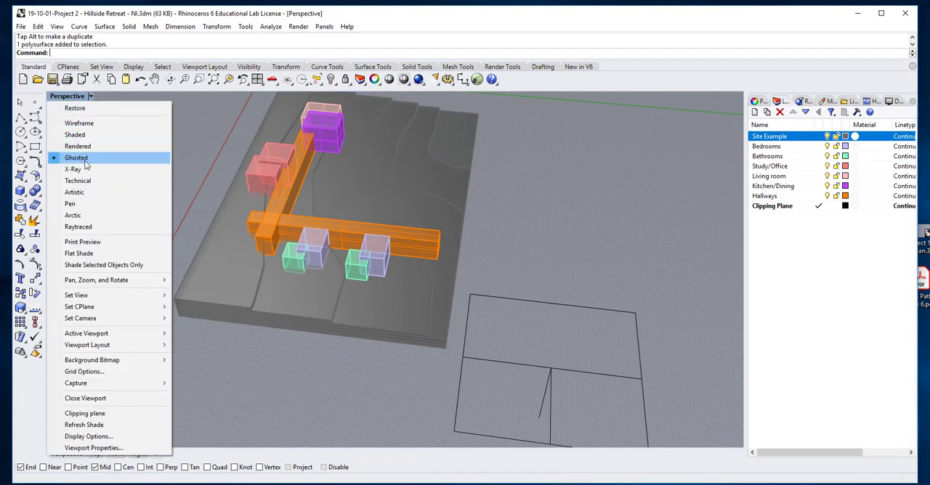
{"action": "left_click", "coordinate": [75, 134]}
Raise the bedroom and bathroom group nearest the corridor junction by 2' along the Z axis and deselect it.
{"action": "scroll", "coordinate": [333, 234], "scroll_direction": "up", "scroll_amount": 5}
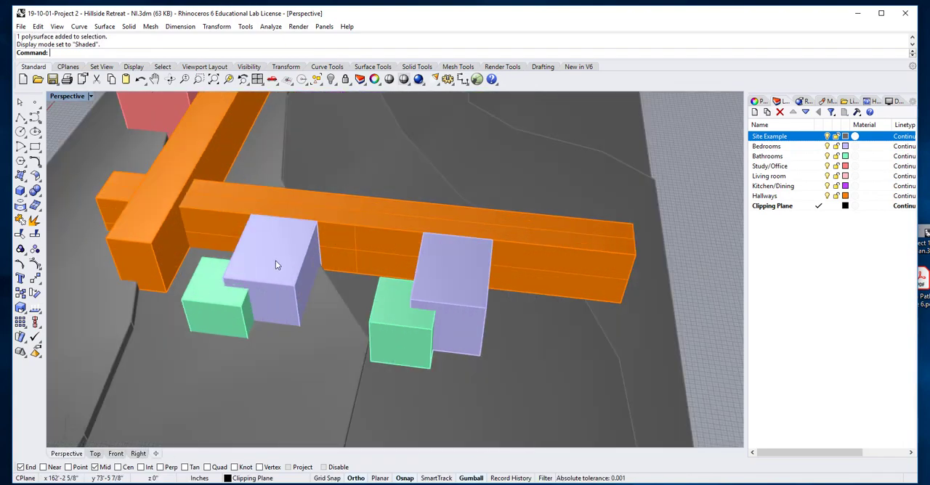
{"action": "right_click_drag", "start_coordinate": [290, 268], "coordinate": [273, 218]}
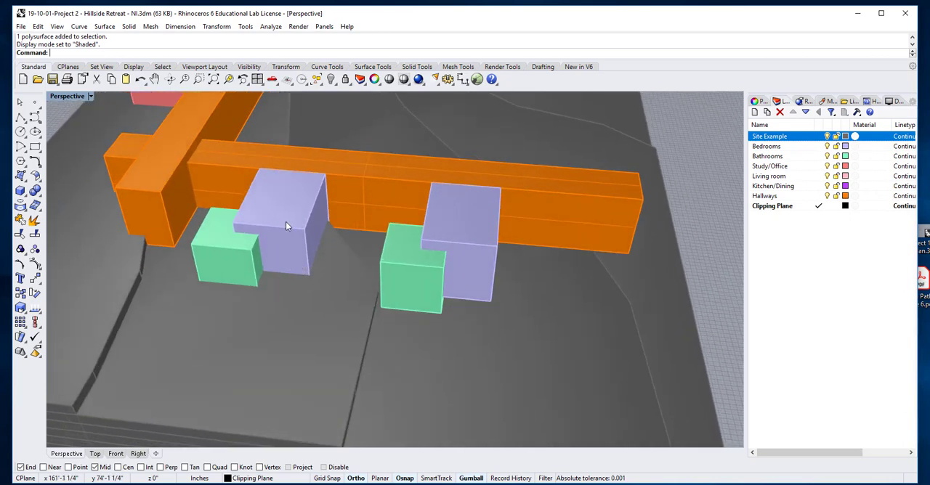
{"action": "left_click", "coordinate": [260, 207]}
{"action": "left_click", "coordinate": [259, 196]}
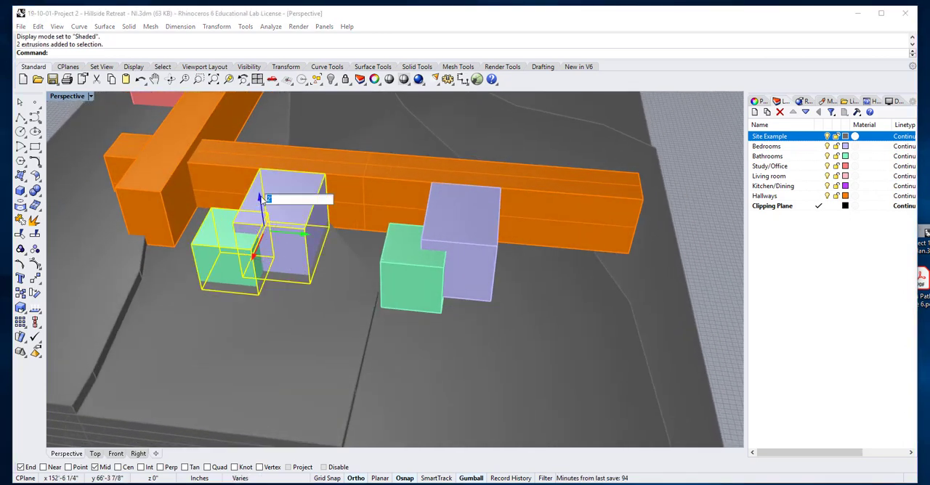
{"action": "key", "text": "Return"}
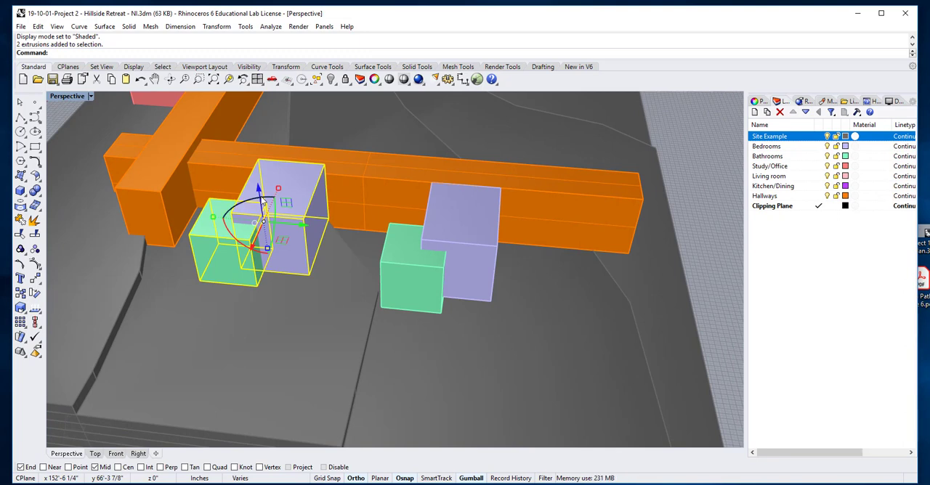
{"action": "key", "text": "Escape"}
Lower the bedroom and bathroom group nearest the corridor's free end by 2' along the Z axis and deselect it.
{"action": "right_click_drag", "start_coordinate": [685, 171], "coordinate": [409, 258]}
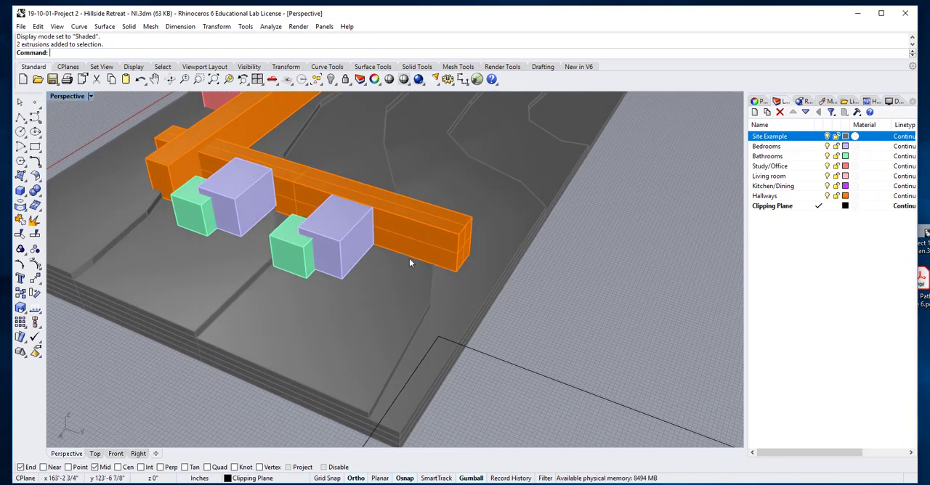
{"action": "scroll", "coordinate": [353, 231], "scroll_direction": "up", "scroll_amount": 3}
{"action": "scroll", "coordinate": [352, 231], "scroll_direction": "up", "scroll_amount": 3}
{"action": "left_click", "coordinate": [348, 229]}
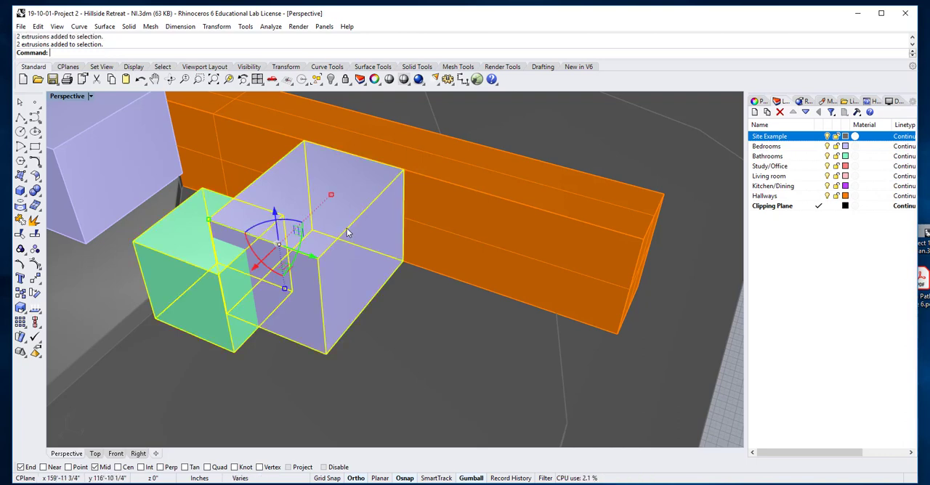
{"action": "left_click", "coordinate": [275, 214]}
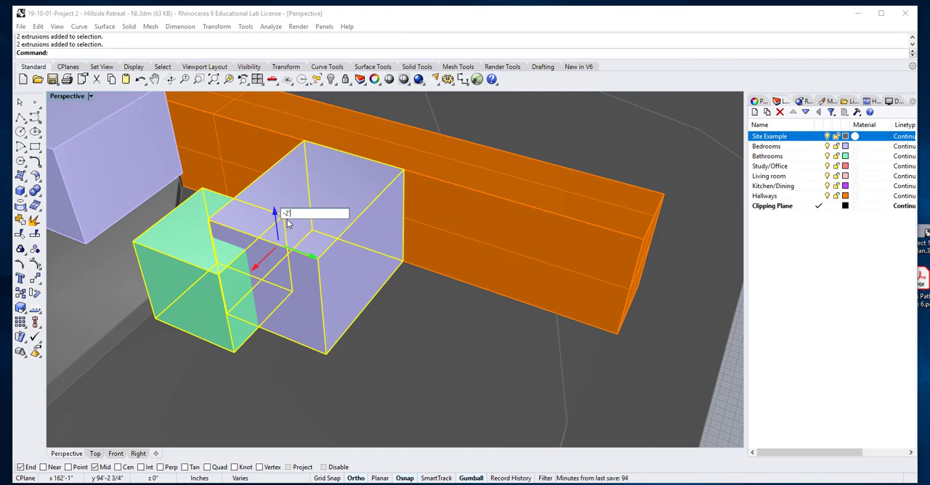
{"action": "key", "text": "Return"}
{"action": "scroll", "coordinate": [339, 245], "scroll_direction": "down", "scroll_amount": 7}
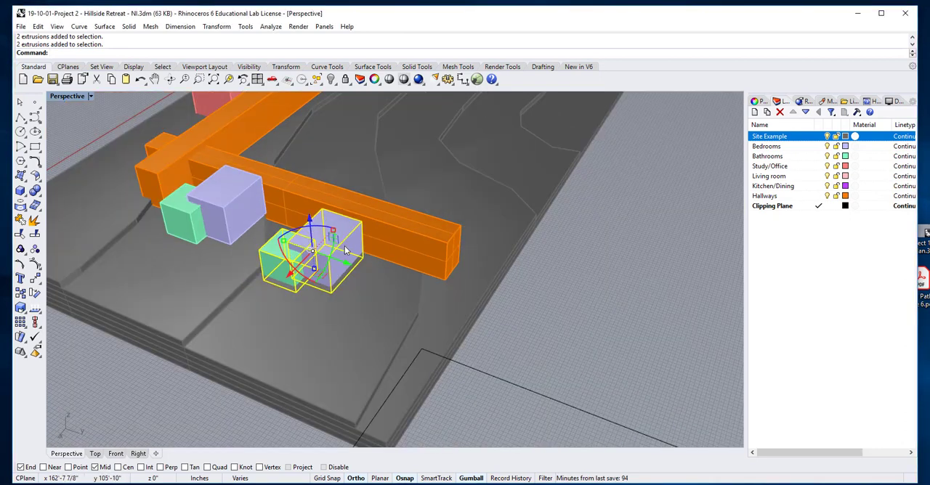
{"action": "left_click", "coordinate": [531, 307]}
Duplicate the outer bedroom and bathroom group along the Y axis to add a third group at the corridor's free end.
{"action": "right_click_drag", "start_coordinate": [355, 267], "coordinate": [351, 290]}
{"action": "scroll", "coordinate": [340, 251], "scroll_direction": "down", "scroll_amount": 5}
{"action": "scroll", "coordinate": [351, 290], "scroll_direction": "up", "scroll_amount": 10}
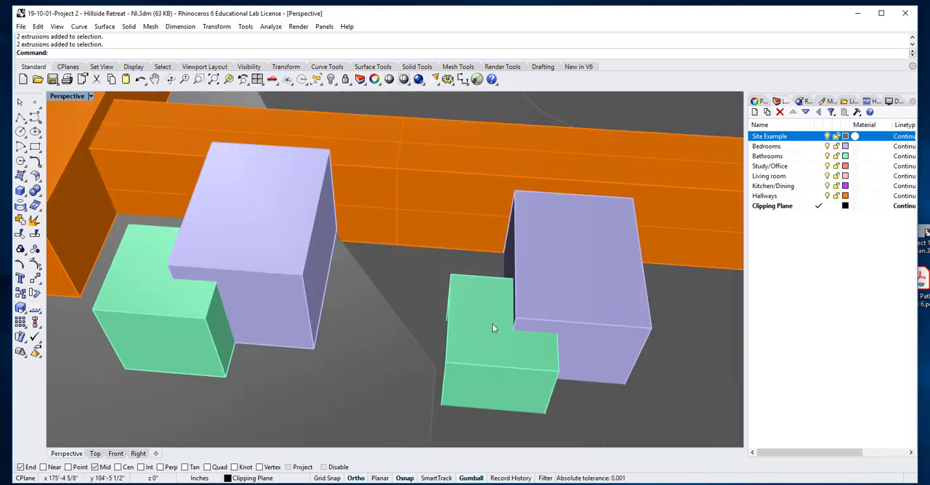
{"action": "scroll", "coordinate": [498, 333], "scroll_direction": "down", "scroll_amount": 10}
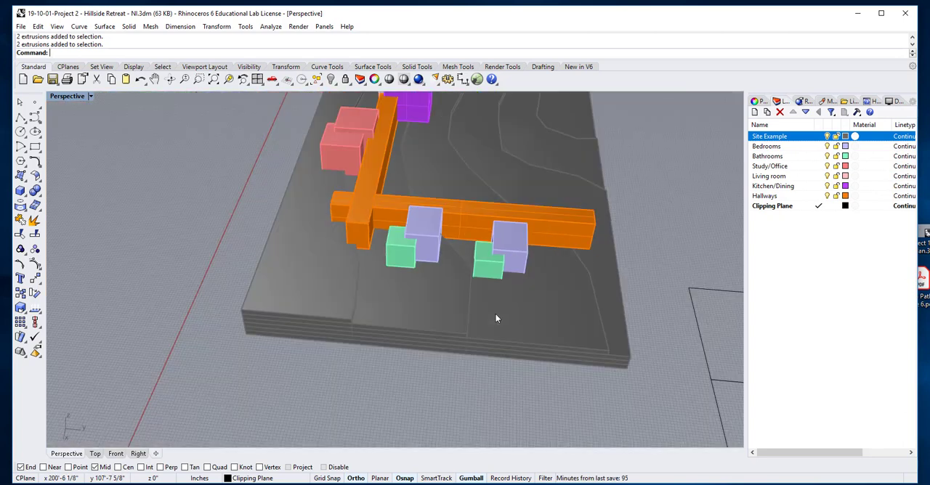
{"action": "right_click_drag", "start_coordinate": [494, 302], "coordinate": [489, 309]}
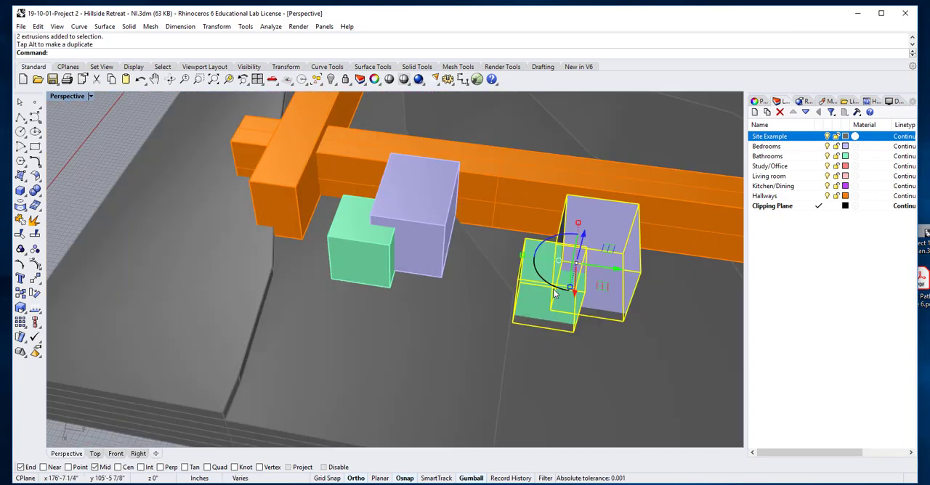
{"action": "scroll", "coordinate": [553, 292], "scroll_direction": "down", "scroll_amount": 10}
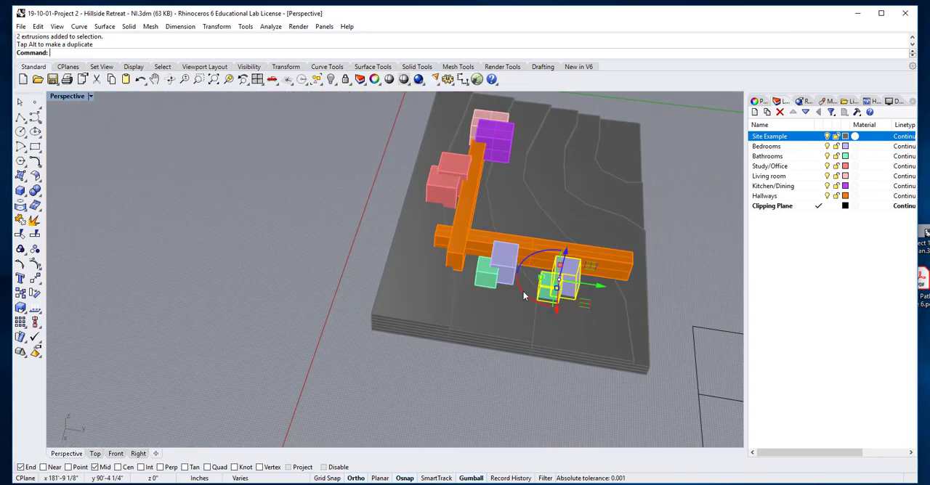
{"action": "left_click", "coordinate": [577, 373]}
{"action": "left_click", "coordinate": [569, 286]}
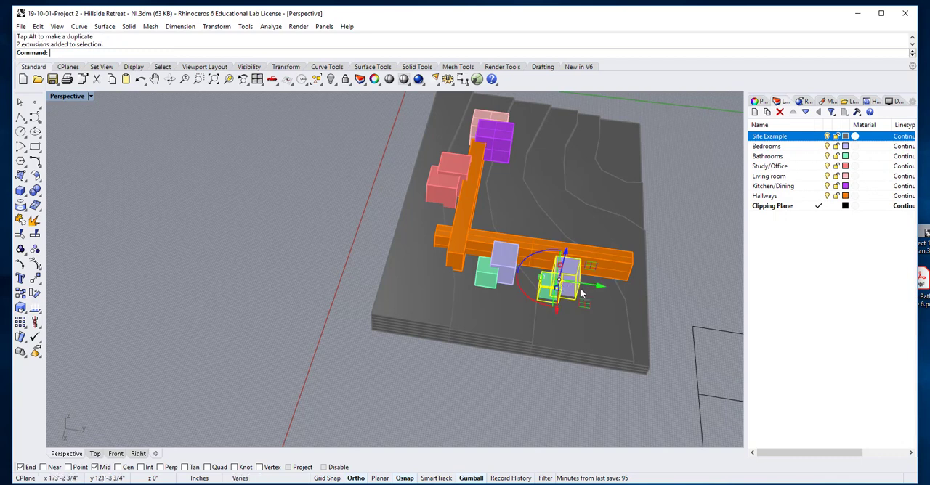
{"action": "left_click_drag", "start_coordinate": [597, 286], "coordinate": [651, 295]}
{"action": "left_click", "coordinate": [696, 242]}
{"action": "scroll", "coordinate": [575, 290], "scroll_direction": "up", "scroll_amount": 3}
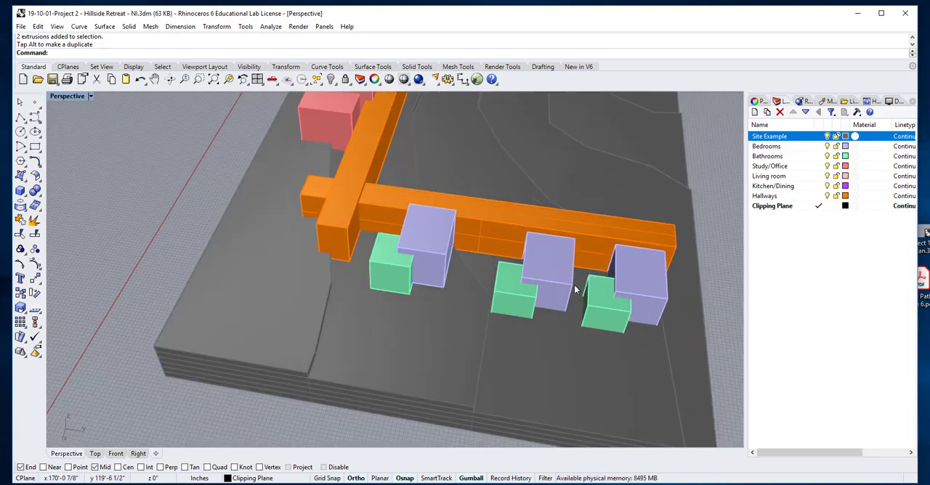
Extend the bedroom corridor past the third group by pulling its free end face outward along the Y axis.
{"action": "scroll", "coordinate": [565, 286], "scroll_direction": "down", "scroll_amount": 3}
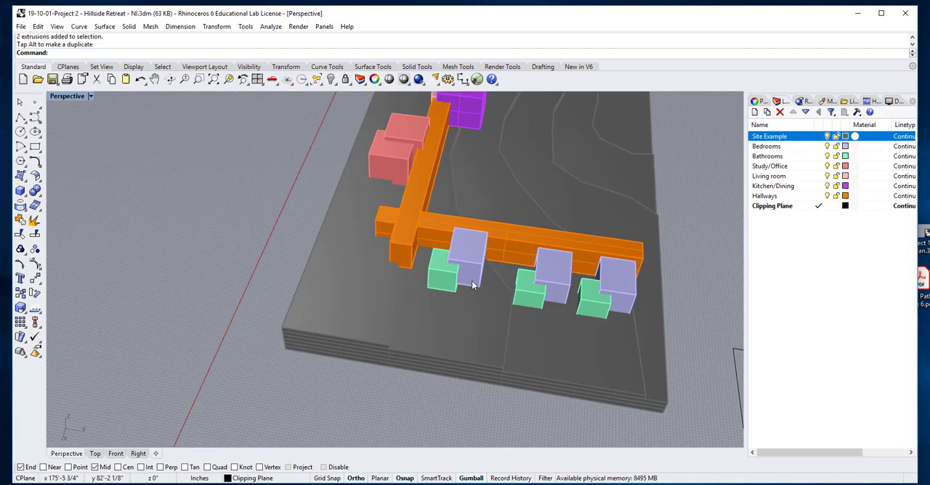
{"action": "right_click_drag", "start_coordinate": [521, 295], "coordinate": [437, 283]}
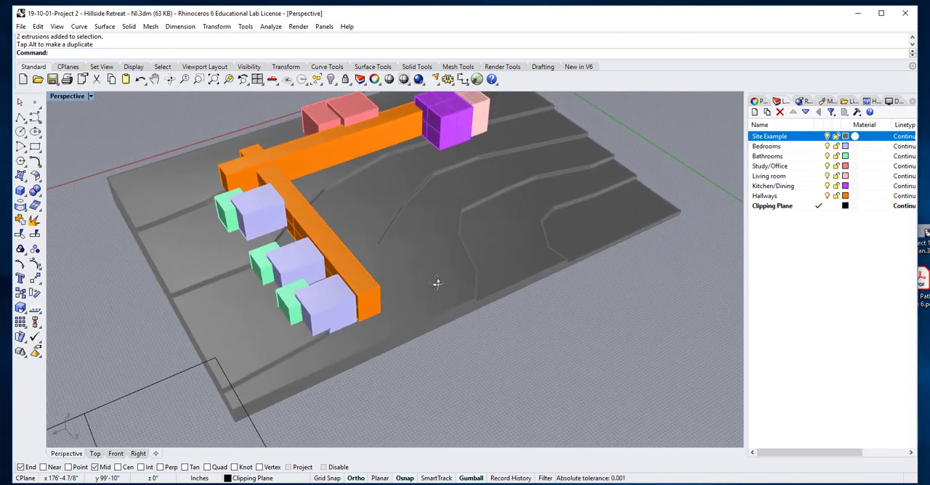
{"action": "scroll", "coordinate": [356, 293], "scroll_direction": "up", "scroll_amount": 5}
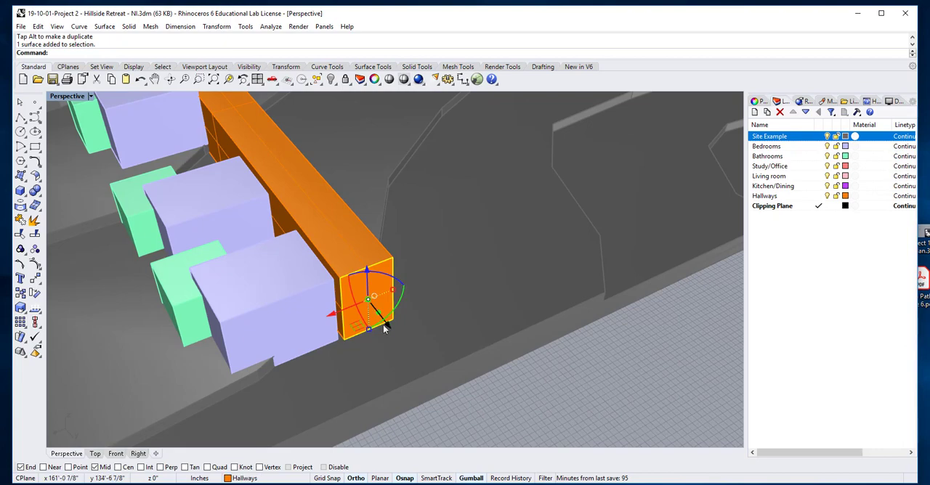
{"action": "left_click_drag", "start_coordinate": [388, 325], "coordinate": [401, 358]}
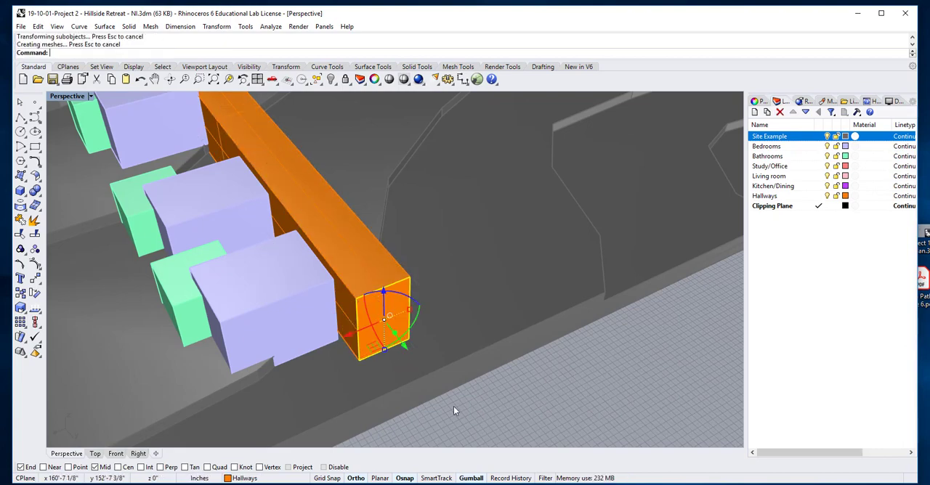
{"action": "left_click", "coordinate": [453, 406]}
Move the bedroom and bathroom group nearest the junction along the Y axis toward the middle group.
{"action": "scroll", "coordinate": [436, 383], "scroll_direction": "down", "scroll_amount": 10}
{"action": "right_click_drag", "start_coordinate": [352, 347], "coordinate": [441, 353]}
{"action": "scroll", "coordinate": [409, 295], "scroll_direction": "up", "scroll_amount": 5}
{"action": "left_click", "coordinate": [409, 300]}
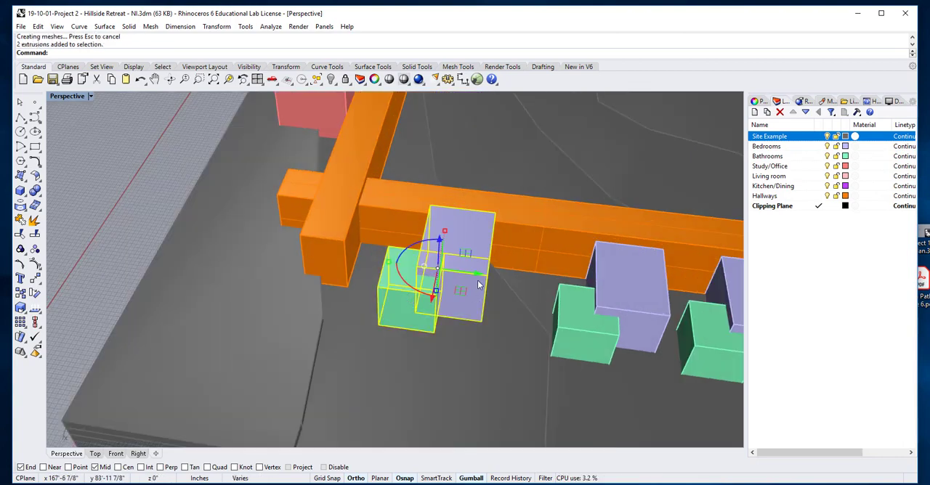
{"action": "left_click_drag", "start_coordinate": [478, 284], "coordinate": [507, 278]}
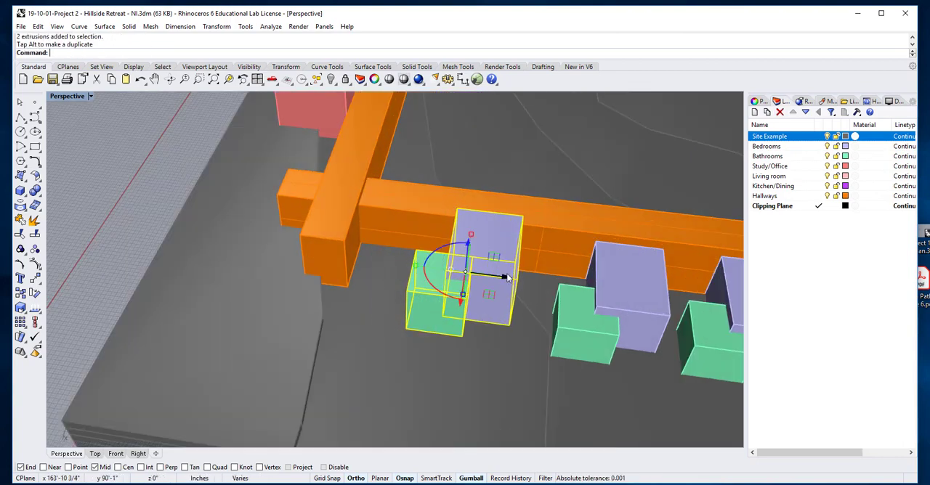
{"action": "scroll", "coordinate": [376, 217], "scroll_direction": "down", "scroll_amount": 5}
{"action": "left_click", "coordinate": [273, 174]}
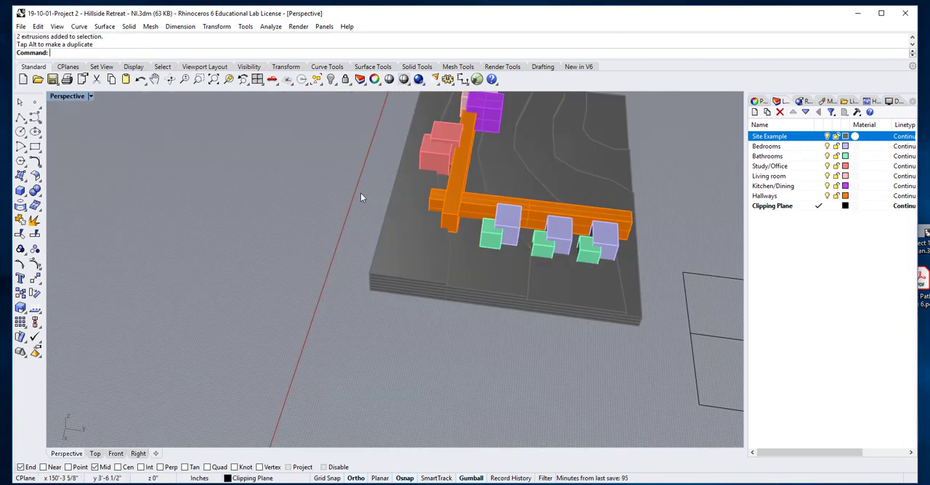
Frame the whole site model in the view and examine the massing and corridor heights against the terrain from several sides.
{"action": "scroll", "coordinate": [400, 208], "scroll_direction": "down", "scroll_amount": 3}
{"action": "right_click_drag", "start_coordinate": [473, 257], "coordinate": [441, 211]}
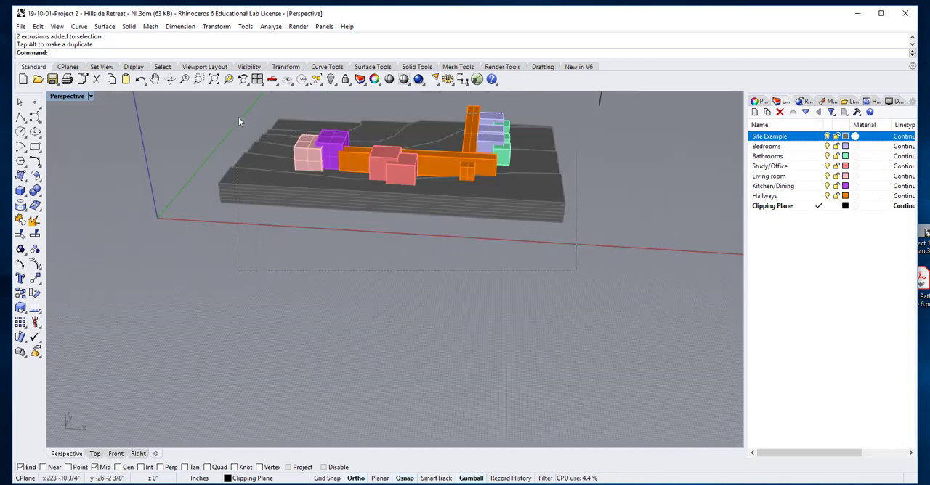
{"action": "key", "text": "ctrl+a"}
{"action": "left_click", "coordinate": [228, 79]}
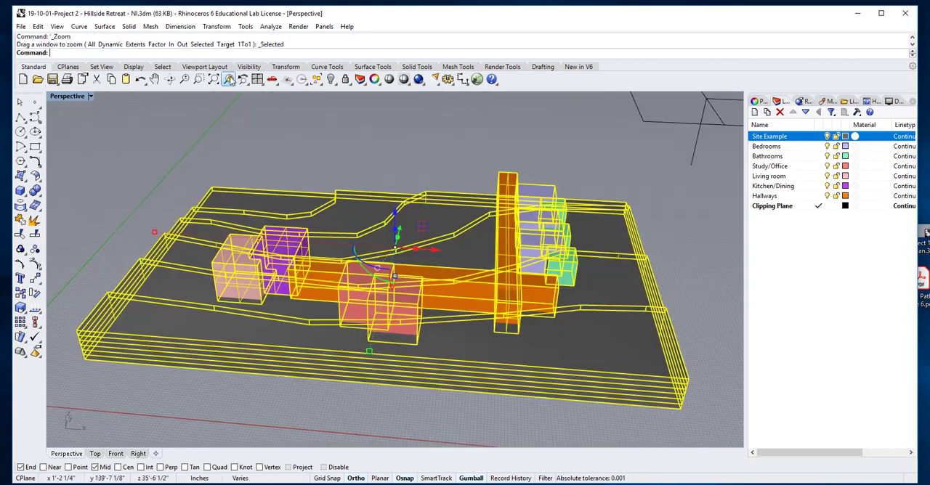
{"action": "left_click", "coordinate": [326, 177]}
{"action": "right_click_drag", "start_coordinate": [332, 175], "coordinate": [394, 194]}
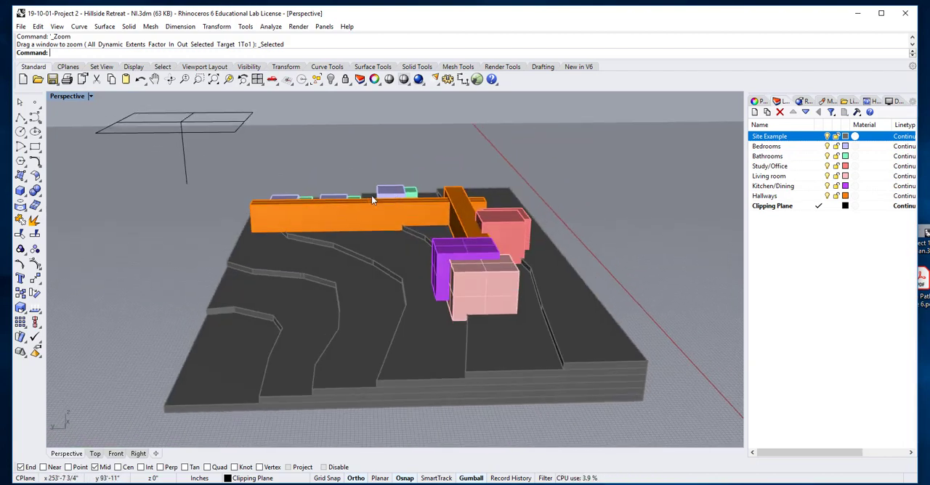
{"action": "scroll", "coordinate": [355, 197], "scroll_direction": "up", "scroll_amount": 3}
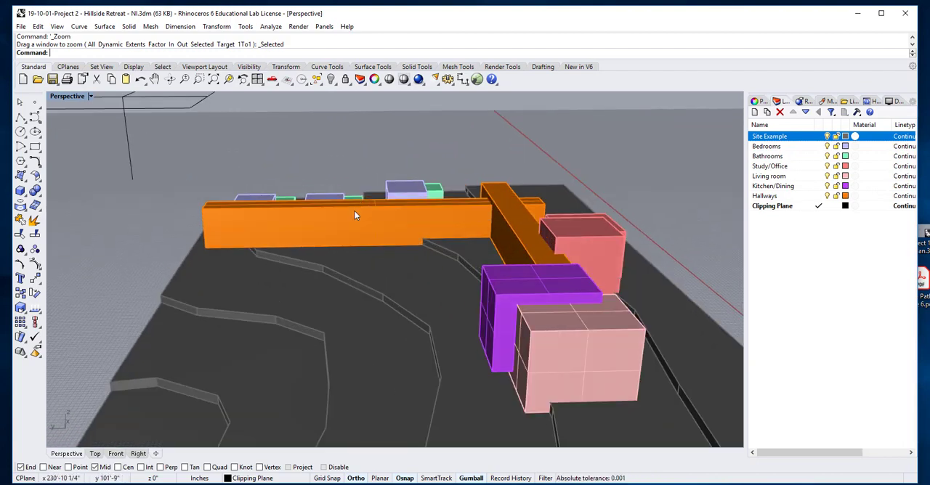
{"action": "scroll", "coordinate": [342, 227], "scroll_direction": "down", "scroll_amount": 5}
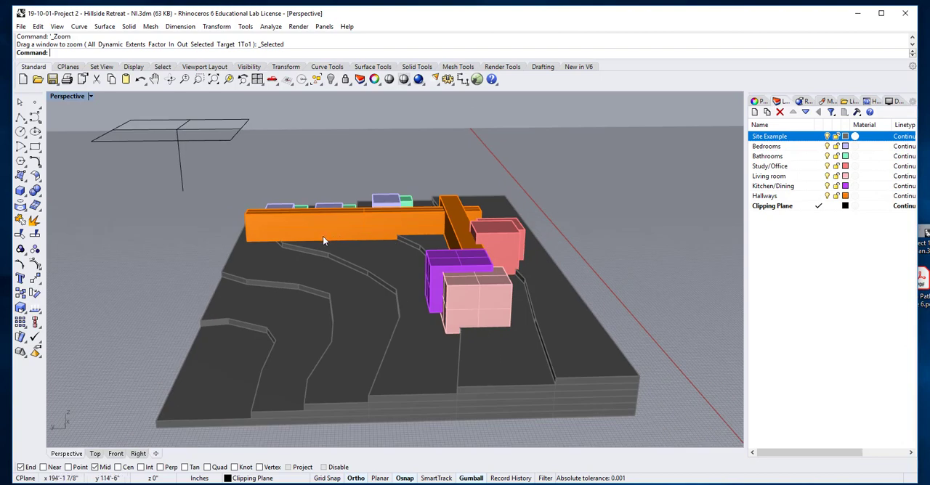
{"action": "right_click_drag", "start_coordinate": [326, 241], "coordinate": [446, 265]}
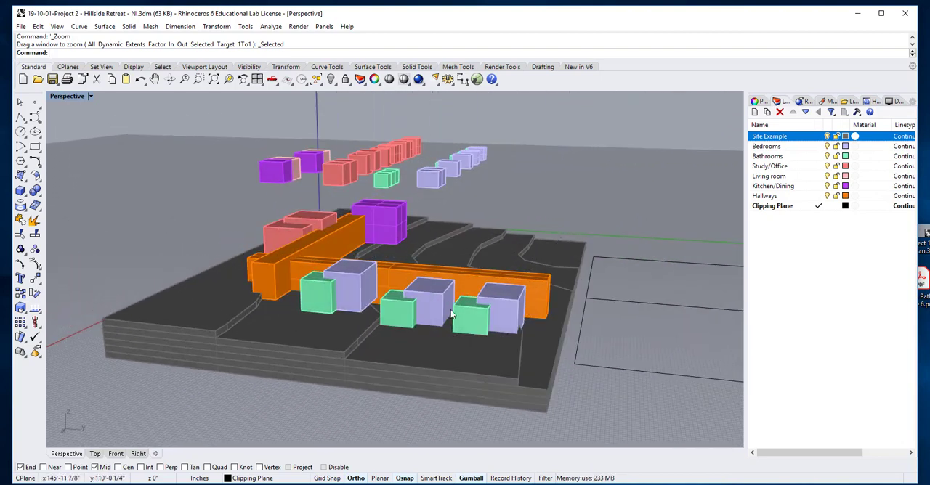
{"action": "right_click_drag", "start_coordinate": [451, 314], "coordinate": [372, 305]}
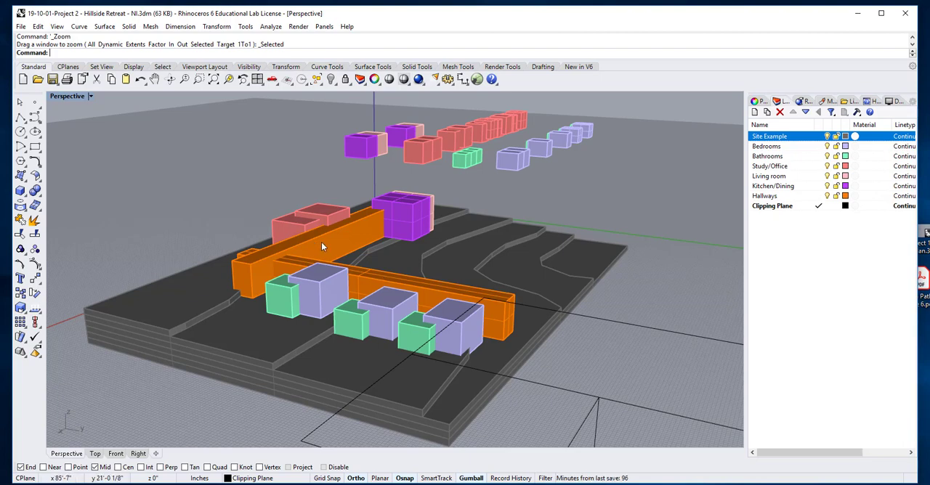
Lower the corridor that runs past the study and kitchen volumes along the Z axis and deselect it.
{"action": "right_click_drag", "start_coordinate": [322, 243], "coordinate": [270, 264]}
{"action": "scroll", "coordinate": [422, 291], "scroll_direction": "up", "scroll_amount": 2}
{"action": "left_click", "coordinate": [269, 265]}
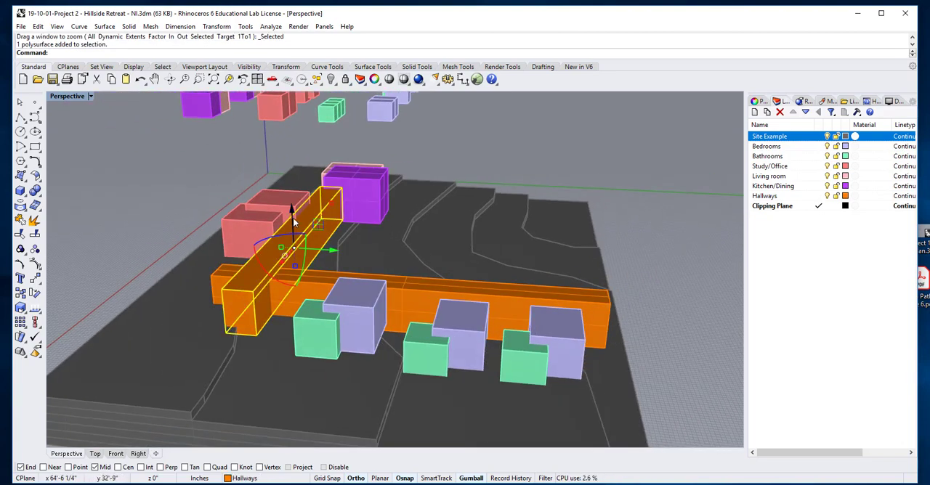
{"action": "left_click_drag", "start_coordinate": [295, 222], "coordinate": [295, 236]}
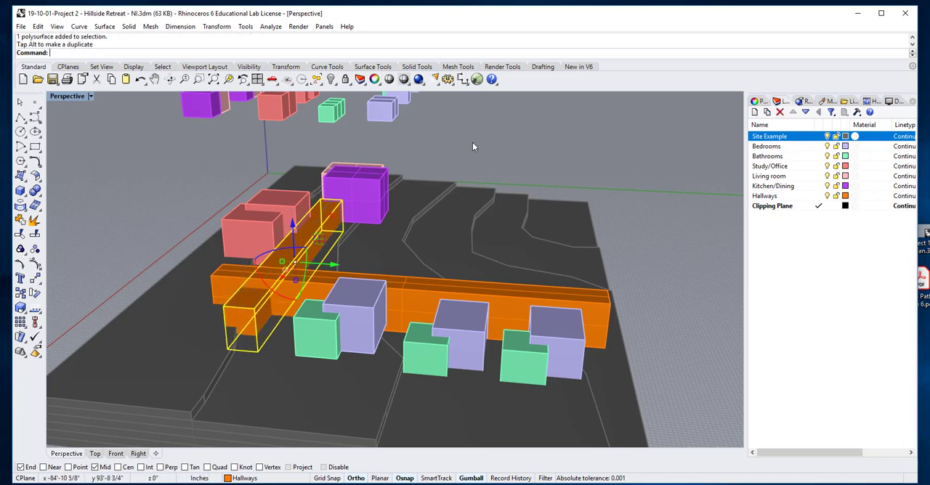
{"action": "left_click", "coordinate": [472, 146]}
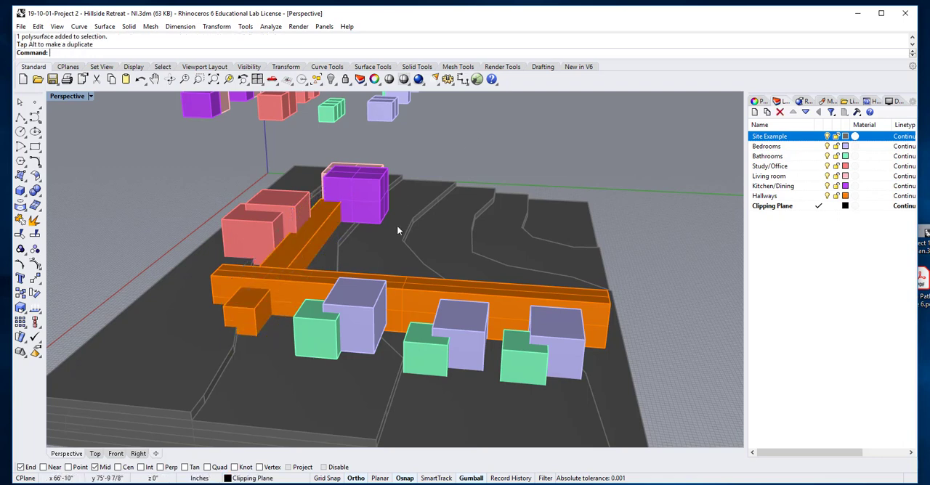
Raise the middle and outer bedroom and bathroom groups slightly along the Z axis against the corridor.
{"action": "left_click", "coordinate": [453, 333]}
{"action": "left_click_drag", "start_coordinate": [448, 307], "coordinate": [545, 299]}
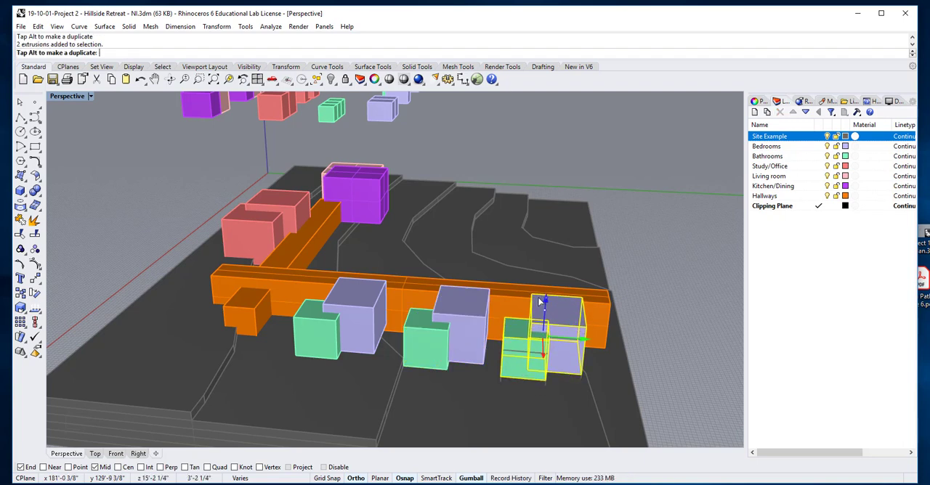
Raise the corridor that runs past the study and kitchen volumes slightly along the Z axis and deselect it.
{"action": "left_click", "coordinate": [452, 145]}
{"action": "right_click_drag", "start_coordinate": [265, 250], "coordinate": [288, 269]}
{"action": "scroll", "coordinate": [289, 266], "scroll_direction": "up", "scroll_amount": 2}
{"action": "left_click", "coordinate": [290, 266]}
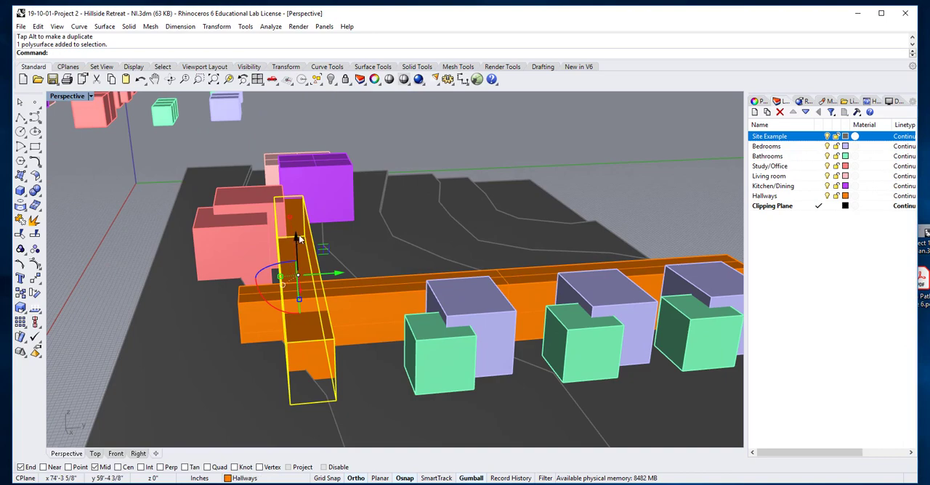
{"action": "left_click_drag", "start_coordinate": [297, 237], "coordinate": [303, 223]}
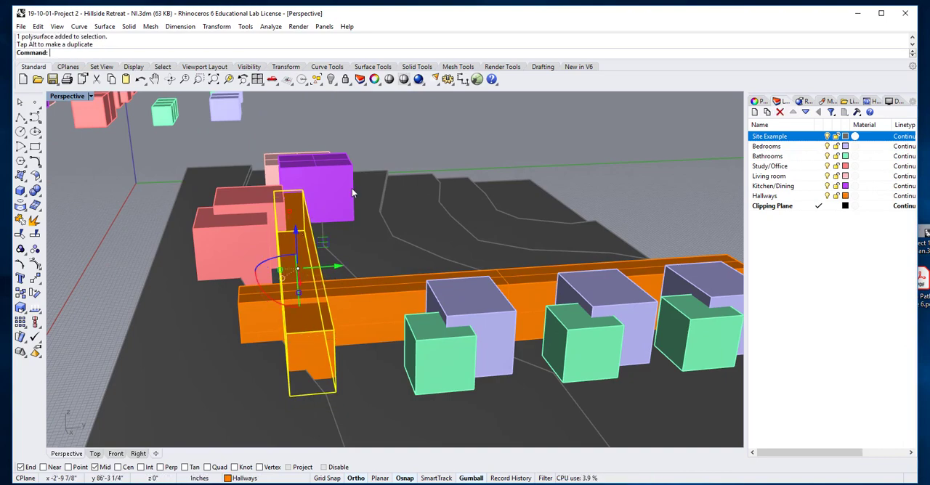
{"action": "key", "text": "Escape"}
Move the outer and middle bedroom and bathroom groups slightly into the side of their corridor along the X axis.
{"action": "scroll", "coordinate": [328, 205], "scroll_direction": "down", "scroll_amount": 2}
{"action": "right_click_drag", "start_coordinate": [328, 205], "coordinate": [385, 203]}
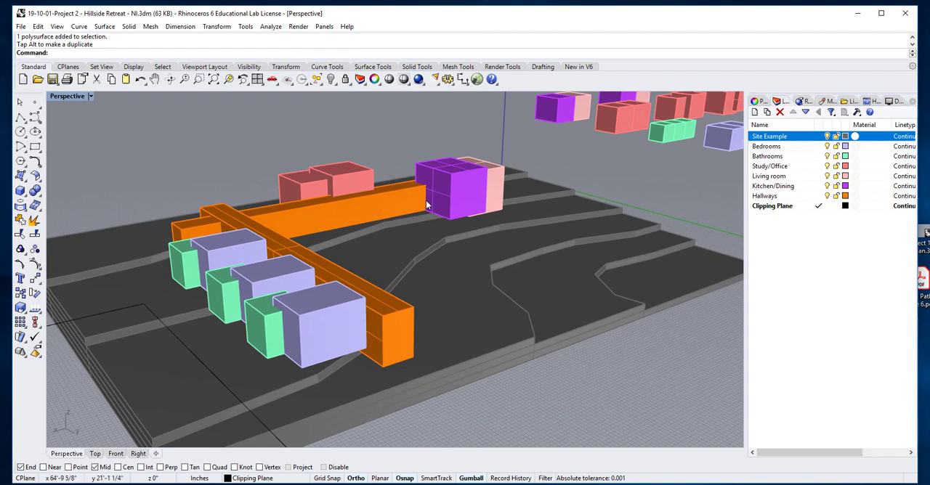
{"action": "right_click_drag", "start_coordinate": [302, 205], "coordinate": [229, 192]}
{"action": "right_click_drag", "start_coordinate": [213, 227], "coordinate": [191, 266]}
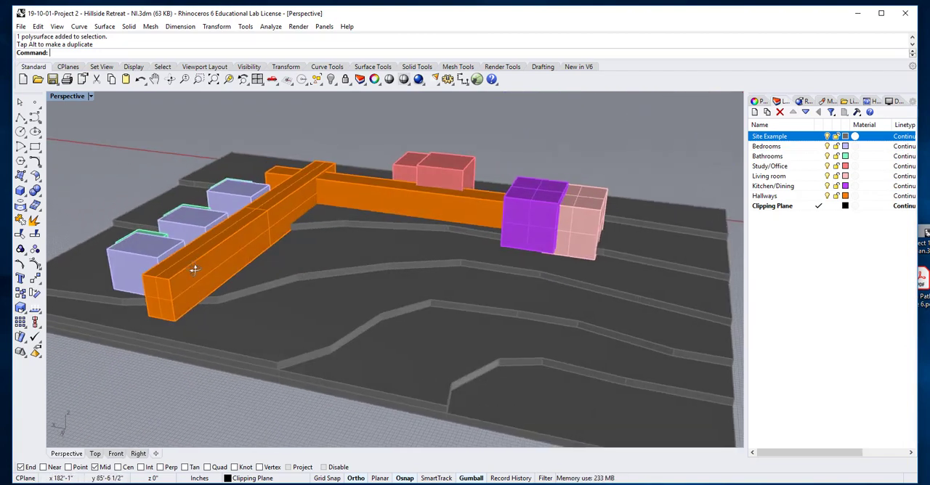
{"action": "left_click", "coordinate": [174, 273]}
{"action": "left_click_drag", "start_coordinate": [118, 256], "coordinate": [129, 190]}
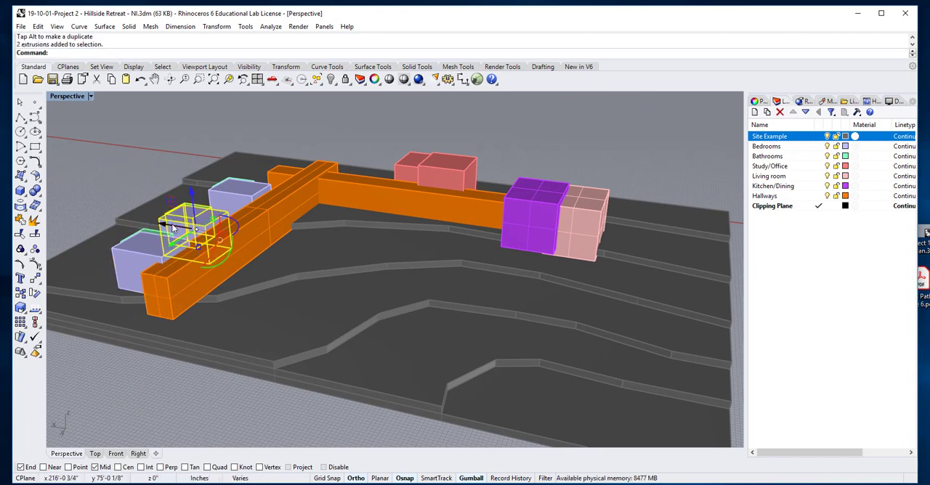
{"action": "left_click_drag", "start_coordinate": [161, 226], "coordinate": [164, 218]}
{"action": "left_click", "coordinate": [154, 169]}
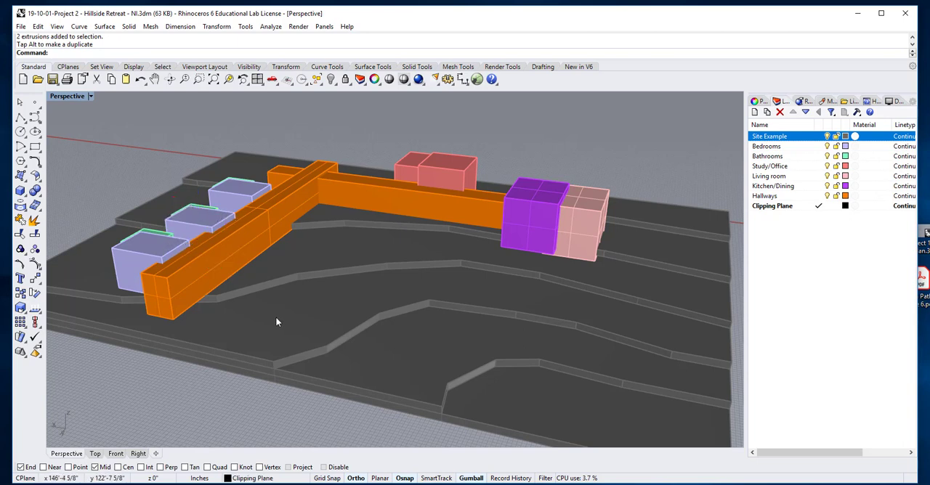
Undo the recent moves and height changes of the outer and middle bedroom groups and of the corridor past the study and kitchen.
{"action": "key", "text": "ctrl+z"}
{"action": "key", "text": "ctrl+z"}
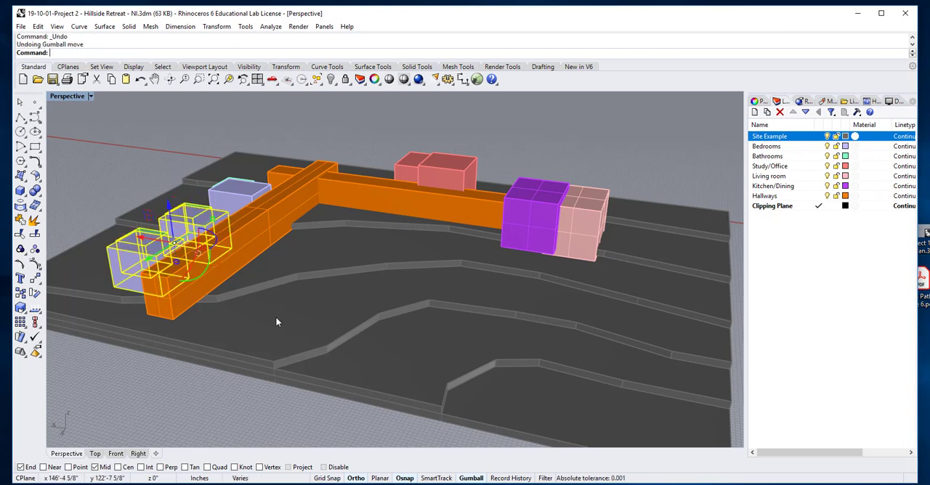
{"action": "left_click", "coordinate": [130, 192]}
{"action": "scroll", "coordinate": [125, 207], "scroll_direction": "down", "scroll_amount": 2}
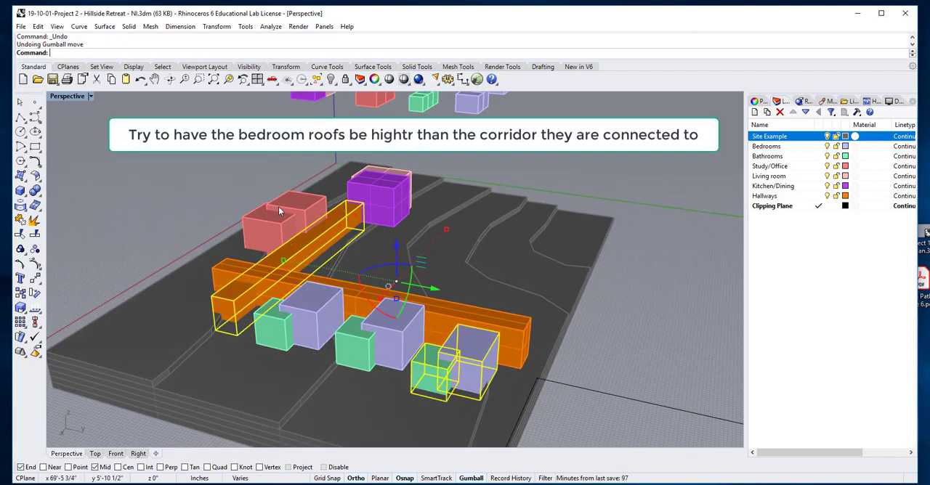
{"action": "key", "text": "ctrl+z"}
{"action": "key", "text": "ctrl+z"}
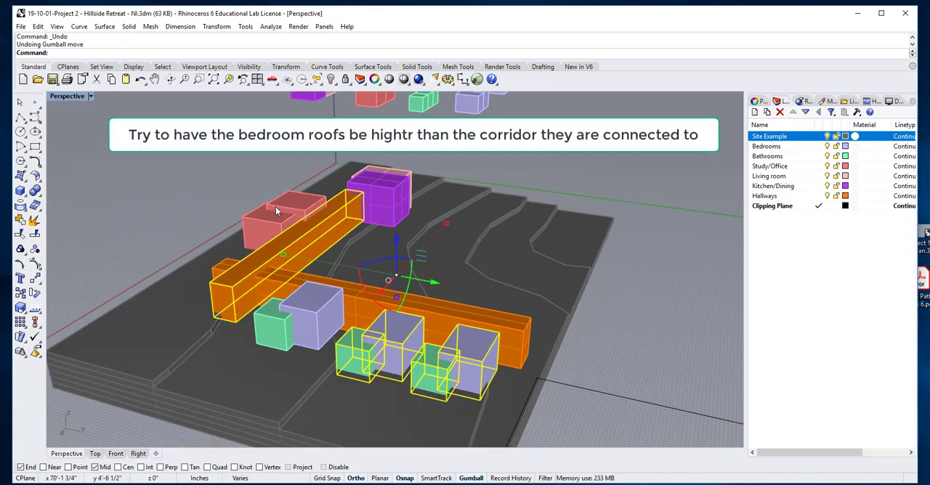
{"action": "left_click", "coordinate": [164, 183]}
{"action": "scroll", "coordinate": [195, 220], "scroll_direction": "down", "scroll_amount": 3}
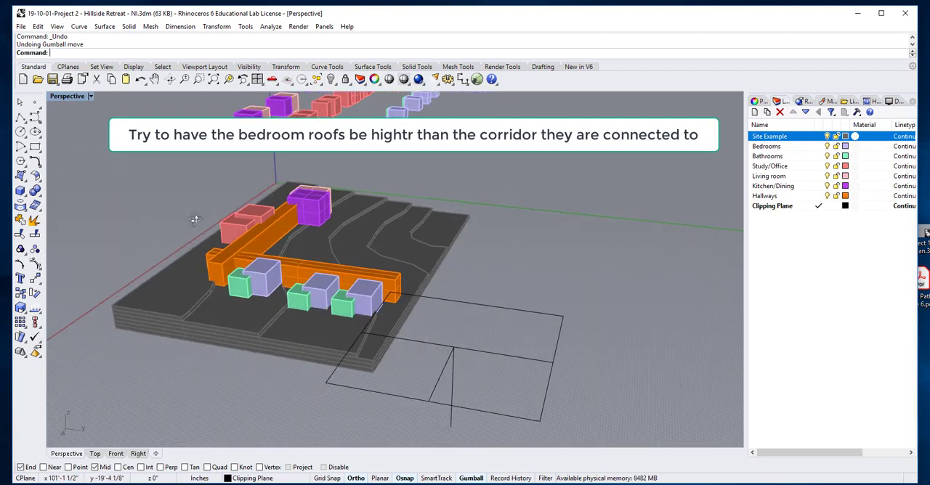
Move the bedroom and bathroom group nearest the corridor junction along the Y axis toward the middle group.
{"action": "scroll", "coordinate": [284, 266], "scroll_direction": "up", "scroll_amount": 10}
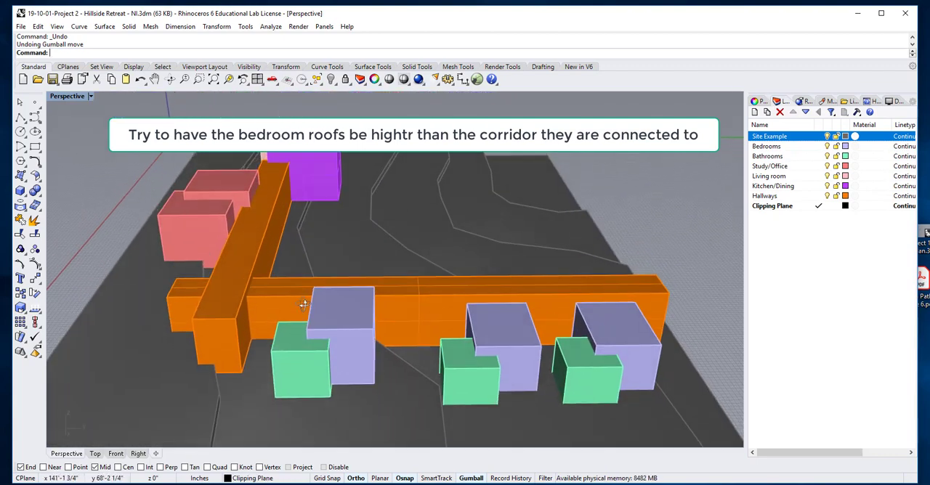
{"action": "scroll", "coordinate": [304, 305], "scroll_direction": "up", "scroll_amount": 1}
{"action": "left_click", "coordinate": [353, 345]}
{"action": "left_click_drag", "start_coordinate": [370, 345], "coordinate": [402, 345]}
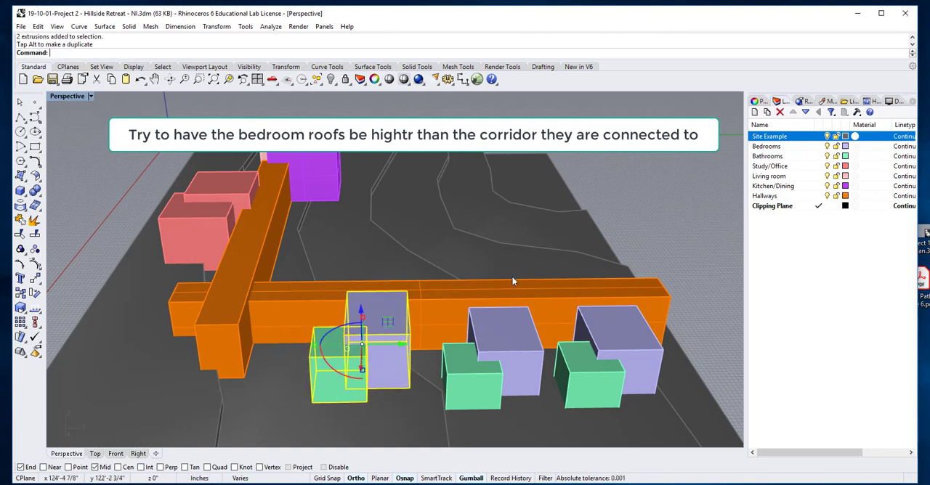
{"action": "left_click", "coordinate": [660, 213]}
{"action": "scroll", "coordinate": [619, 269], "scroll_direction": "down", "scroll_amount": 4}
{"action": "right_click_drag", "start_coordinate": [618, 271], "coordinate": [544, 285]}
{"action": "key", "text": "ctrl+z"}
Shift the middle bedroom and bathroom group slightly along the Y axis toward the group nearest the junction and deselect it.
{"action": "right_click_drag", "start_coordinate": [306, 326], "coordinate": [406, 409]}
{"action": "scroll", "coordinate": [324, 347], "scroll_direction": "down", "scroll_amount": 3}
{"action": "scroll", "coordinate": [481, 391], "scroll_direction": "up", "scroll_amount": 5}
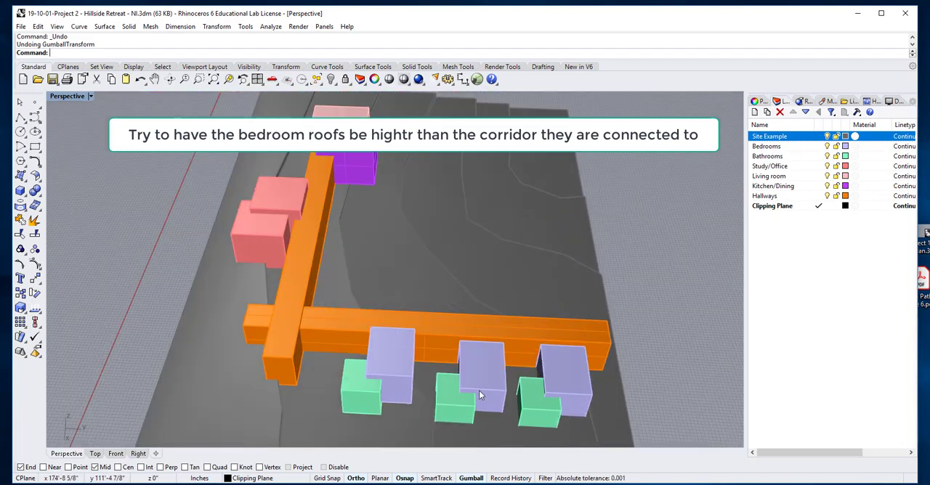
{"action": "right_click_drag", "start_coordinate": [485, 386], "coordinate": [422, 349], "text": "shift"}
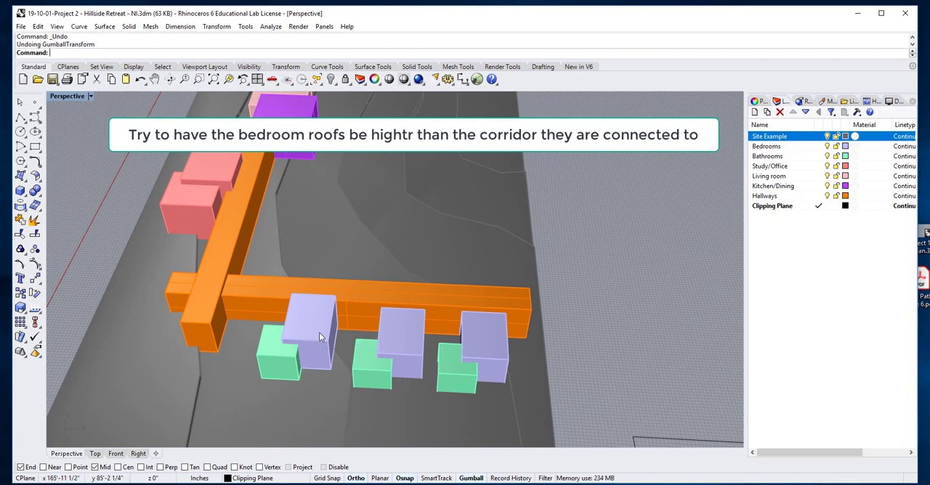
{"action": "left_click", "coordinate": [396, 346]}
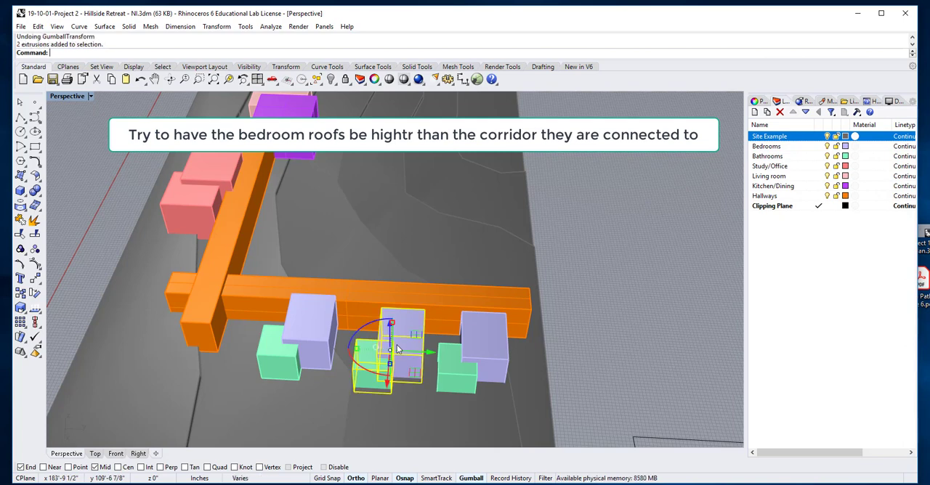
{"action": "left_click_drag", "start_coordinate": [430, 353], "coordinate": [426, 353]}
{"action": "left_click", "coordinate": [598, 300]}
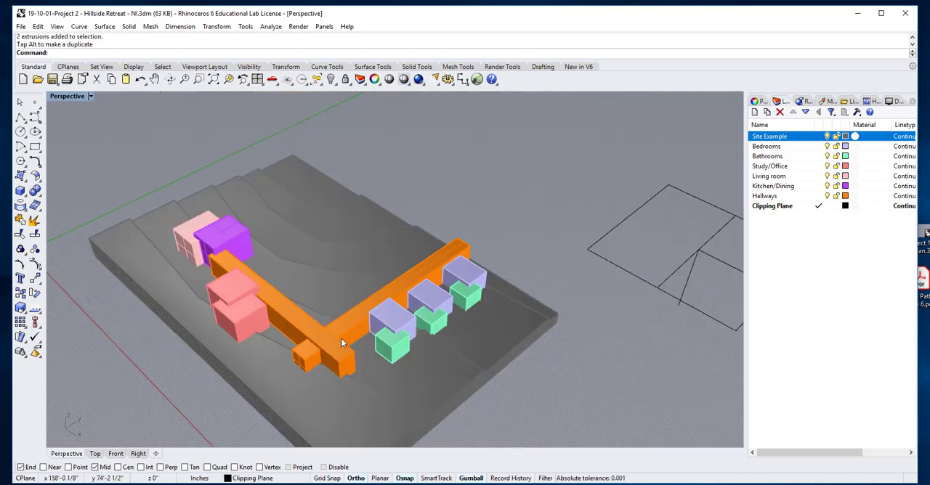